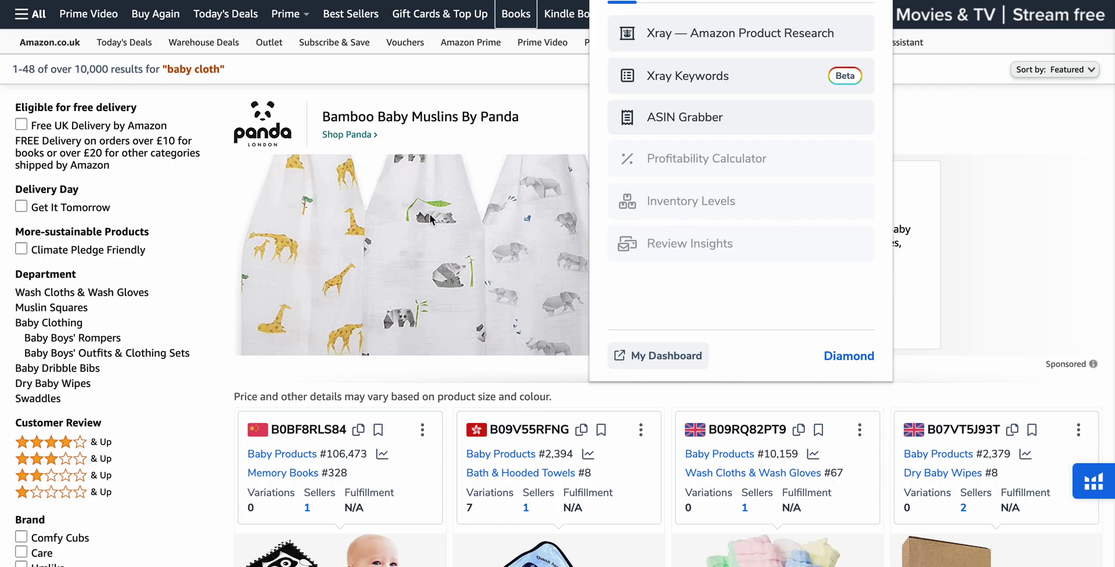
Look through the Amazon search results for "baby cloth" and their ASIN, seller and price details.
scroll(430, 219, down, 5)
scroll(431, 219, up, 5)
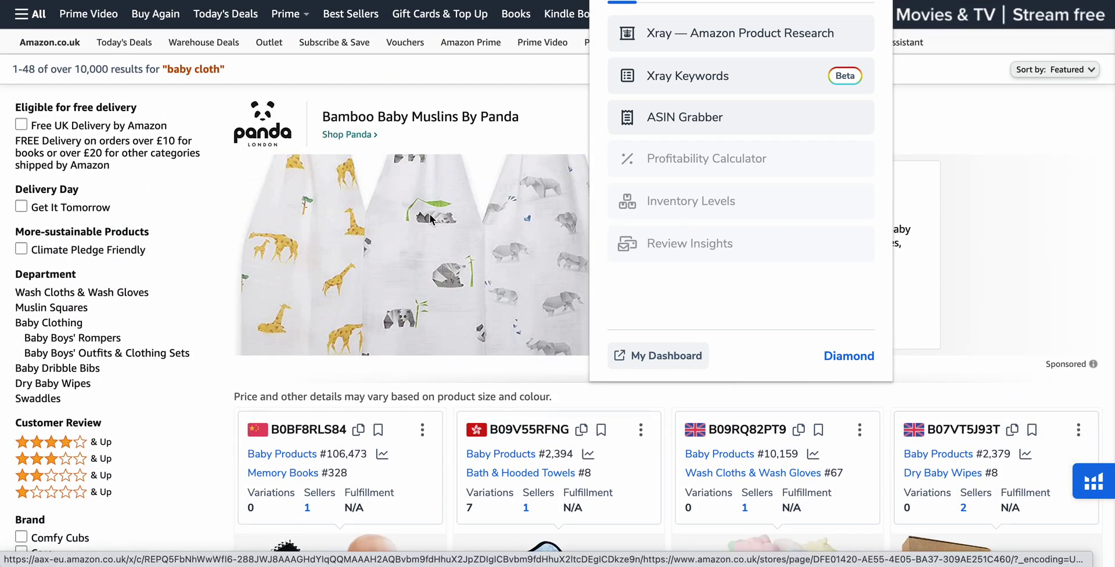
scroll(430, 219, down, 10)
scroll(430, 219, down, 12)
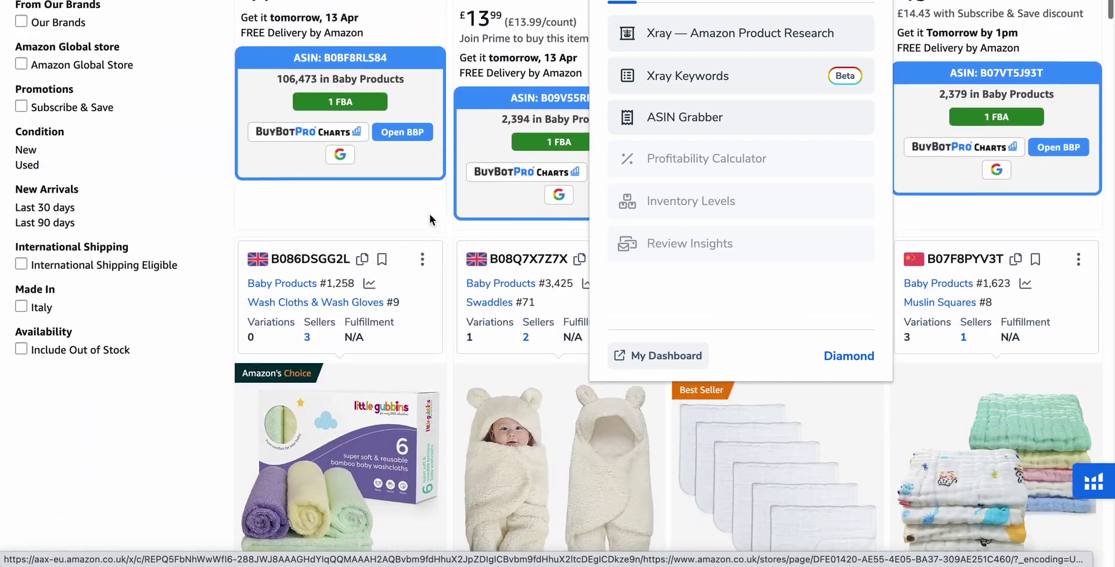
scroll(430, 219, down, 4)
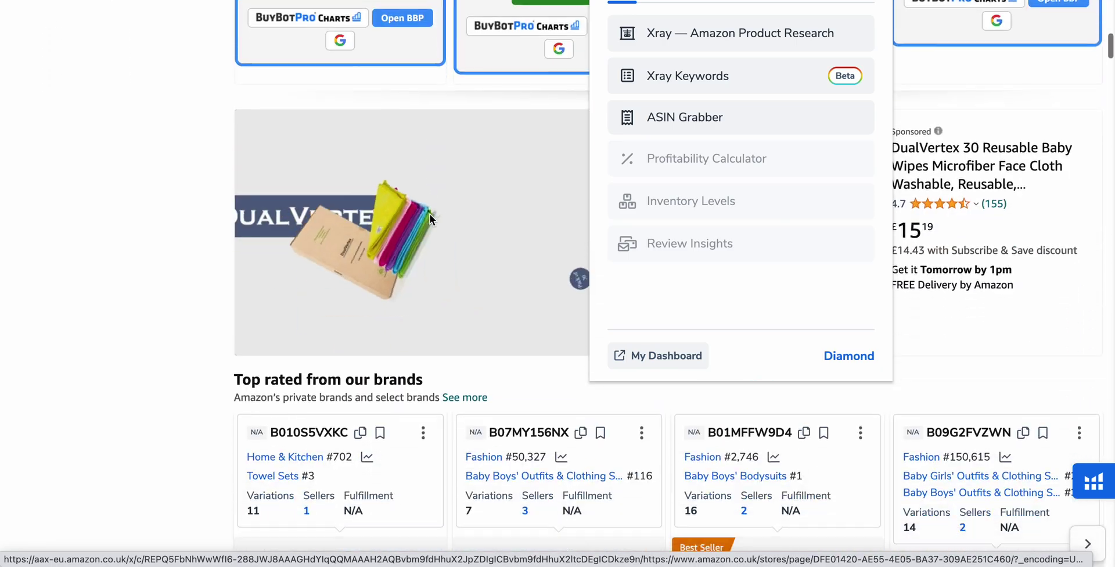
scroll(429, 219, up, 8)
scroll(430, 214, up, 4)
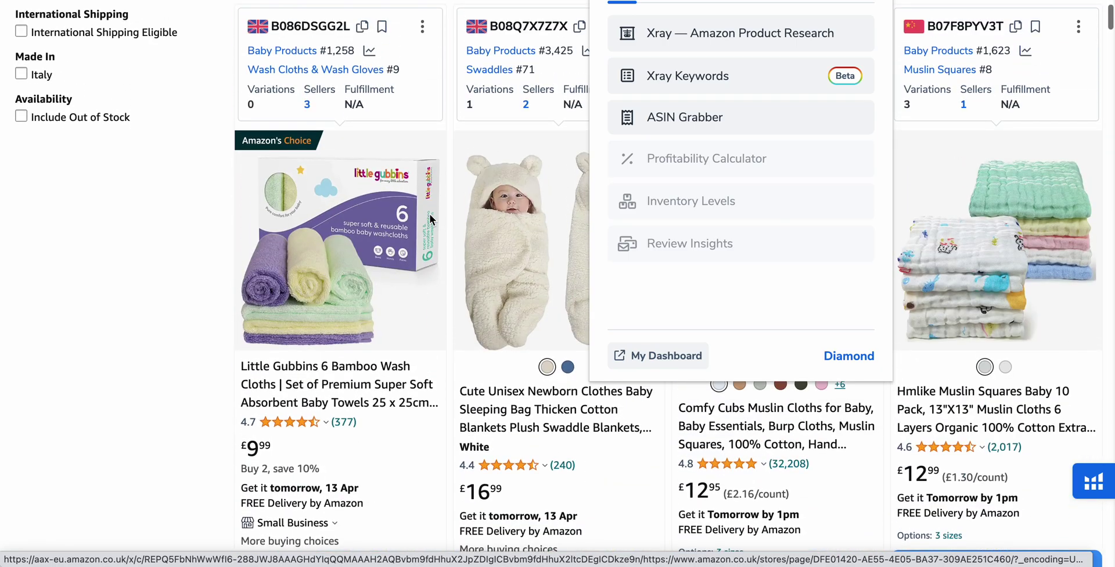
scroll(430, 220, up, 6)
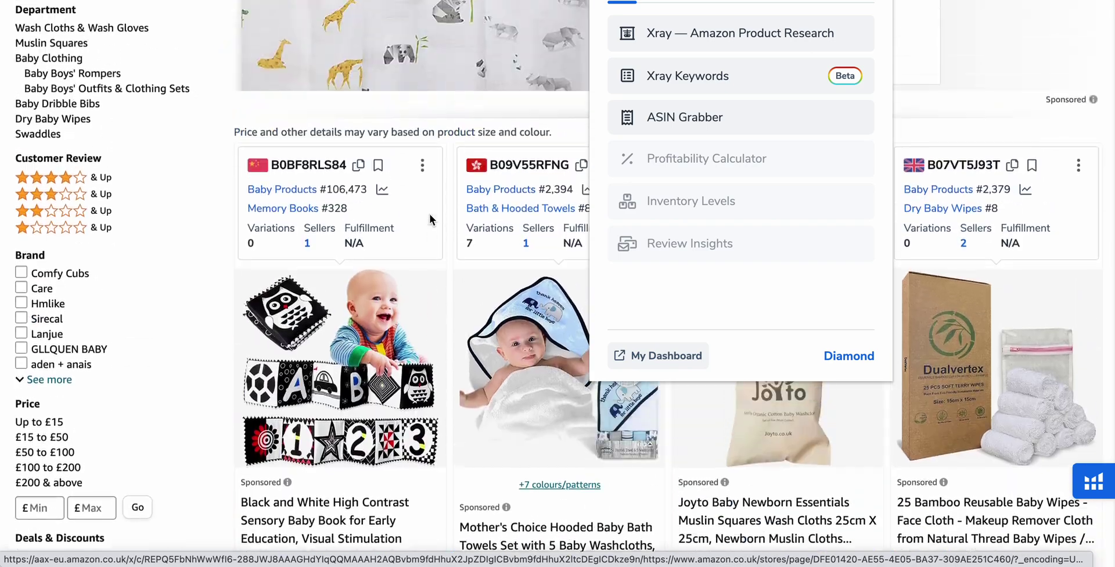
scroll(538, 130, up, 4)
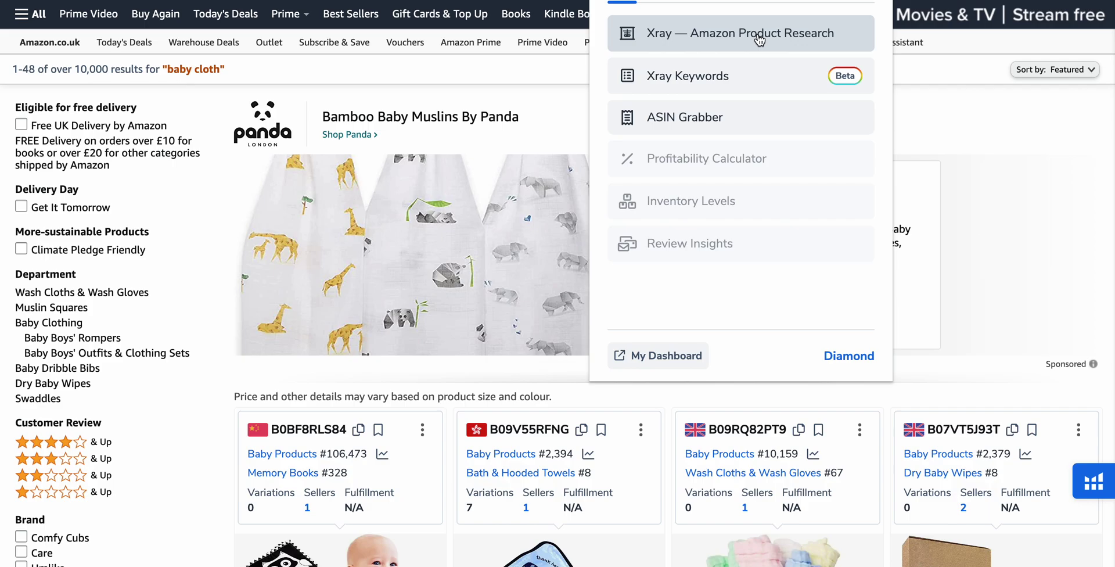
Run Xray Amazon Product Research on the "baby cloth" results and filter out sponsored products.
click(759, 40)
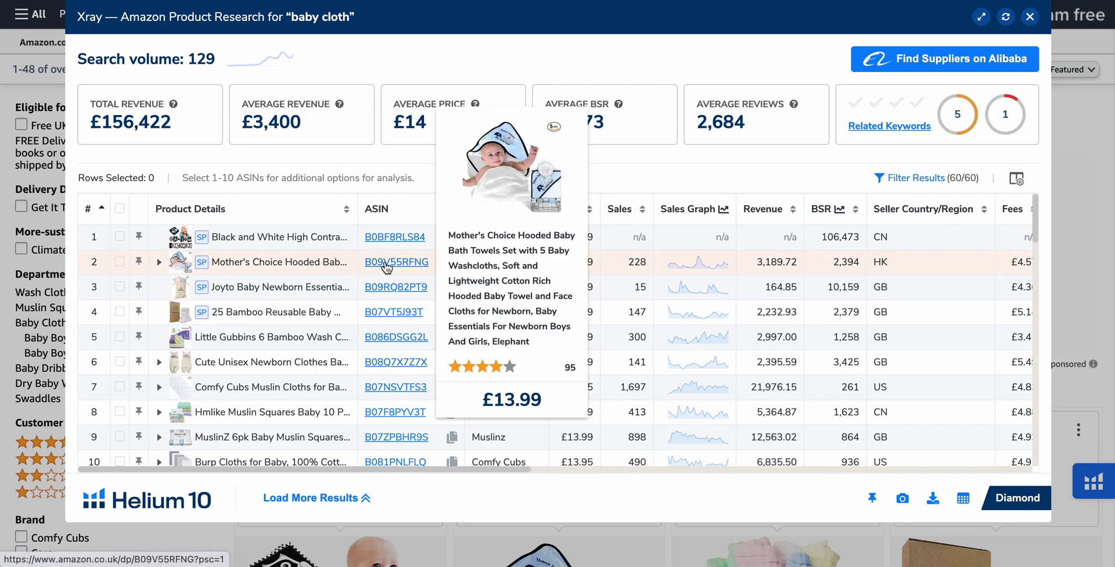
click(915, 178)
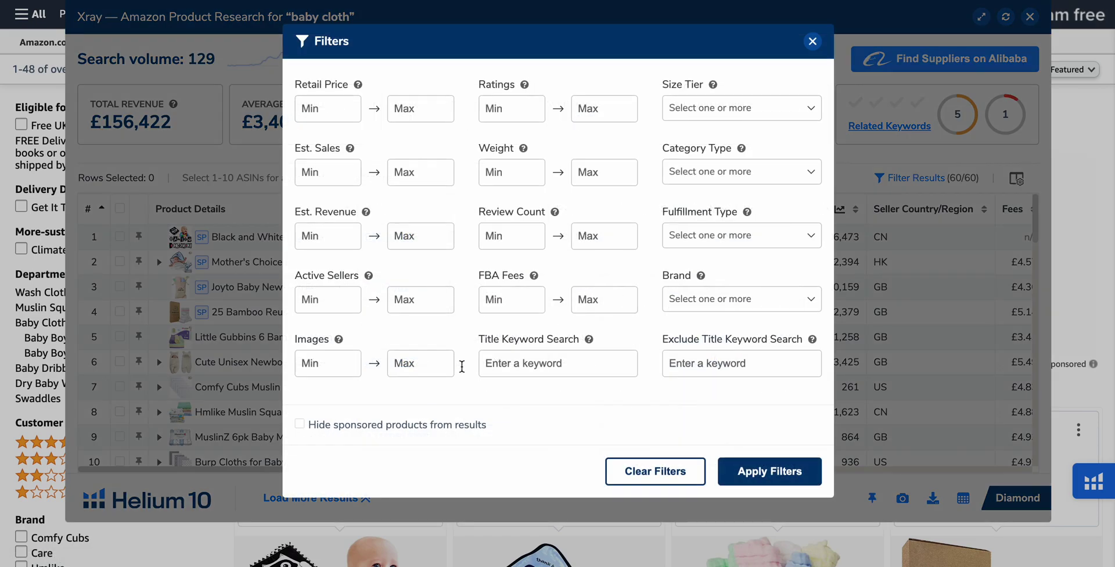
click(436, 430)
click(726, 470)
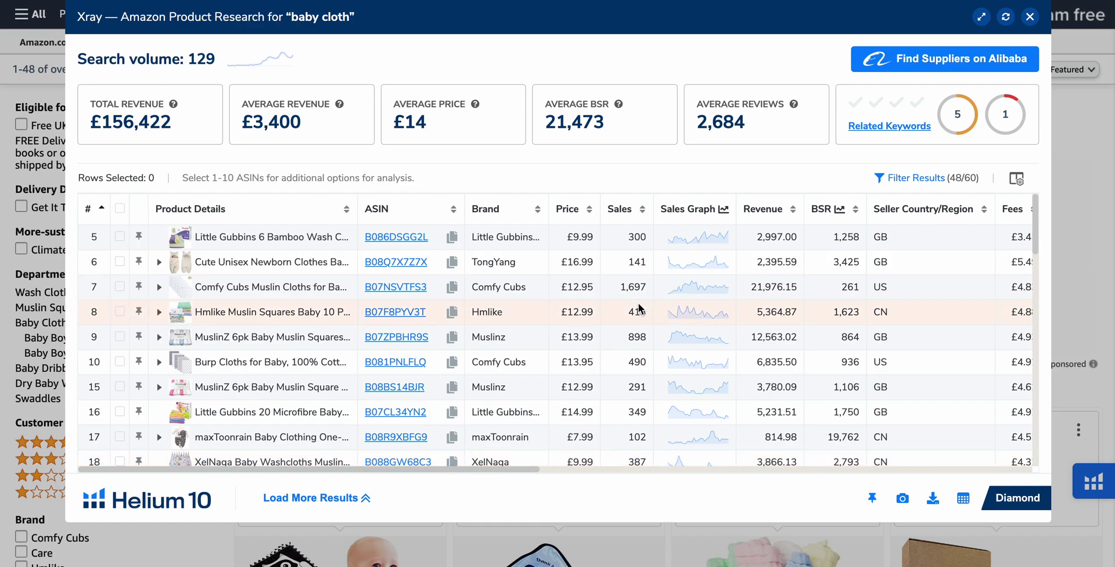
Sort the products by sales, highest first, and select the top four: Comfy Cubs, MuslinZ, Linomus and ChYoung.
click(643, 209)
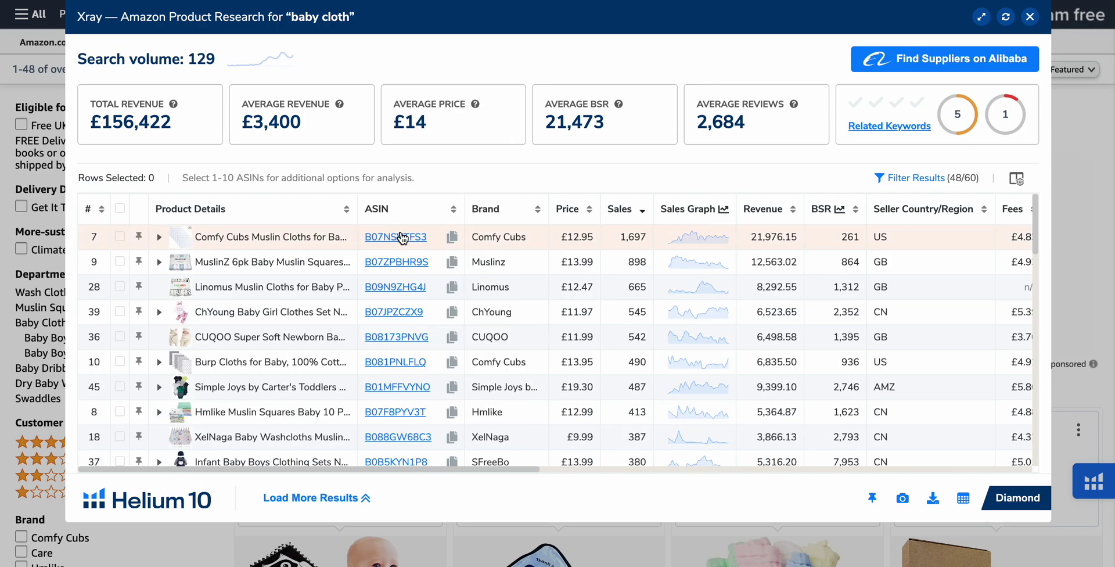
mouse_move(289, 239)
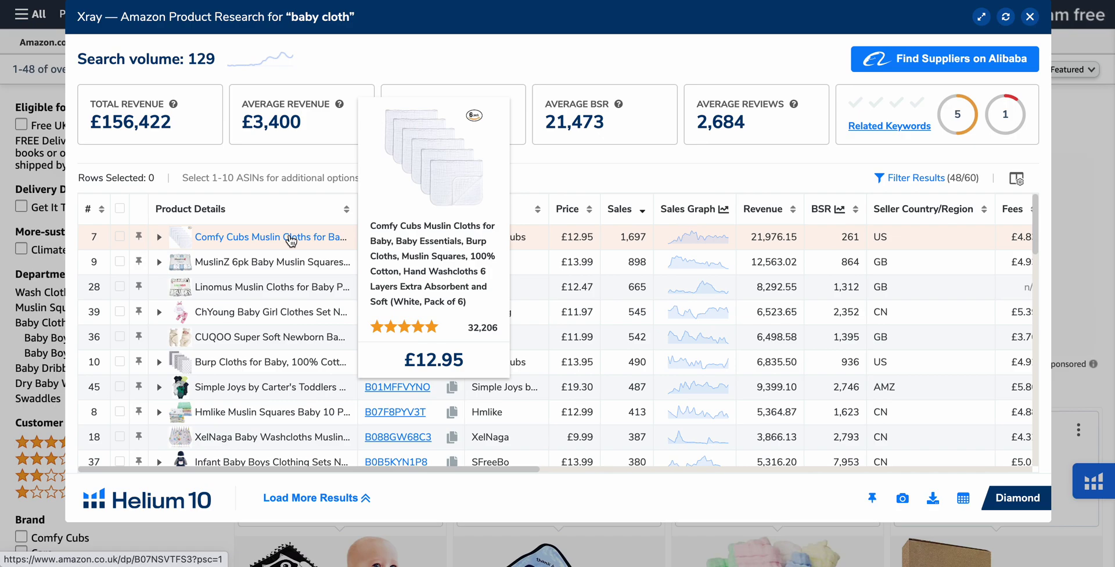
mouse_move(268, 267)
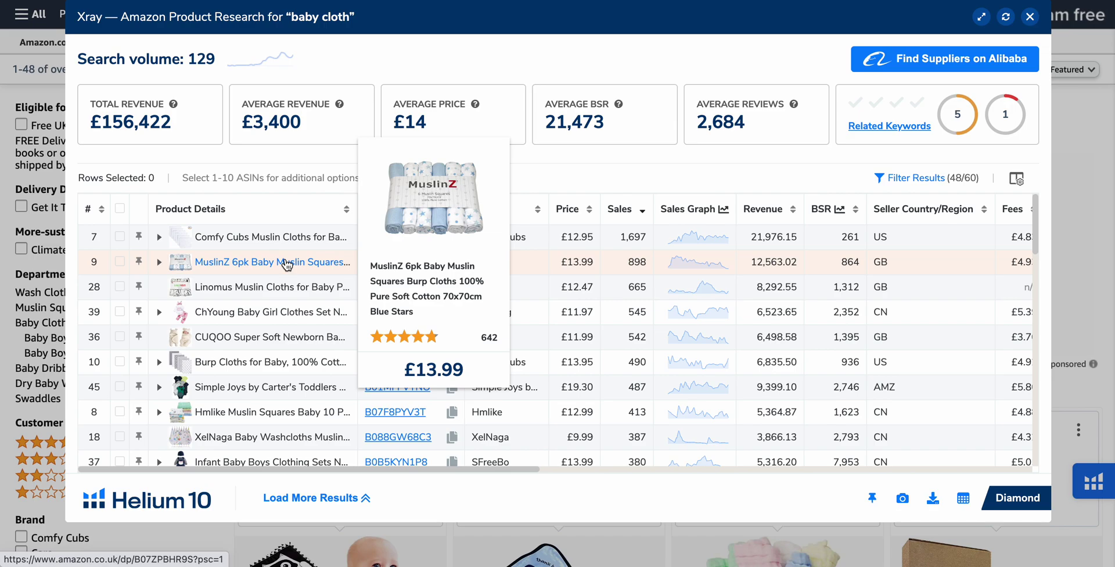
mouse_move(283, 290)
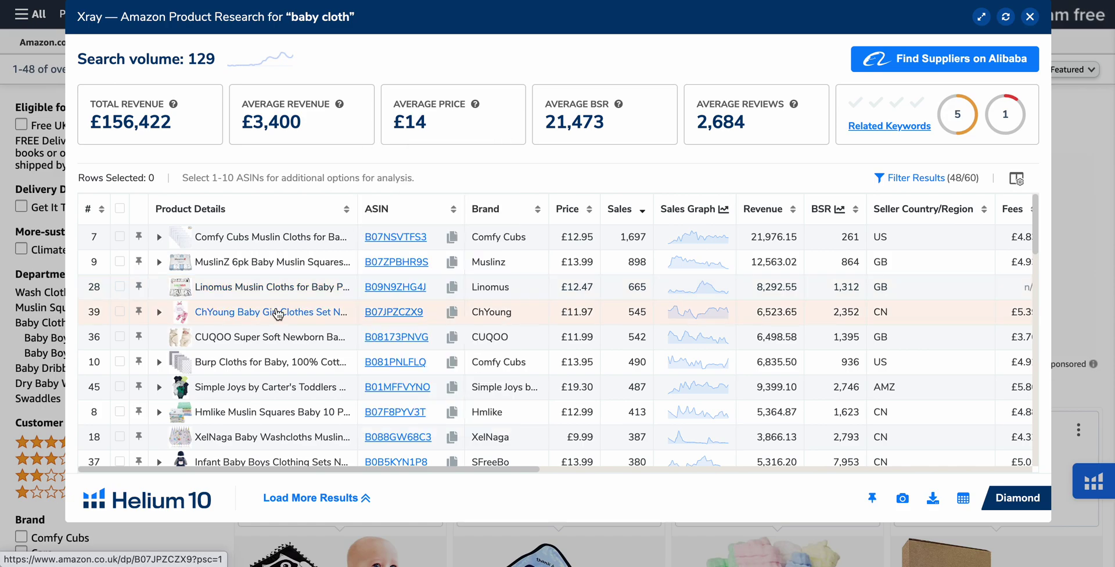
click(119, 237)
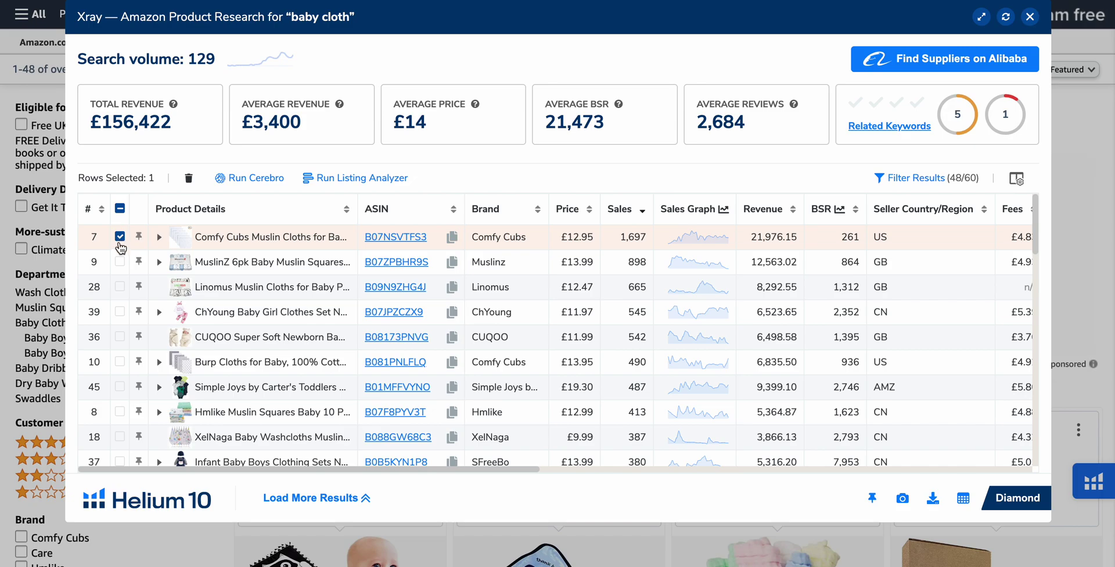
click(120, 261)
click(120, 287)
click(120, 311)
Add the Comfy Cubs burp cloths and the Hmlike muslin squares to the selection and run Cerebro on the selected products.
mouse_move(293, 321)
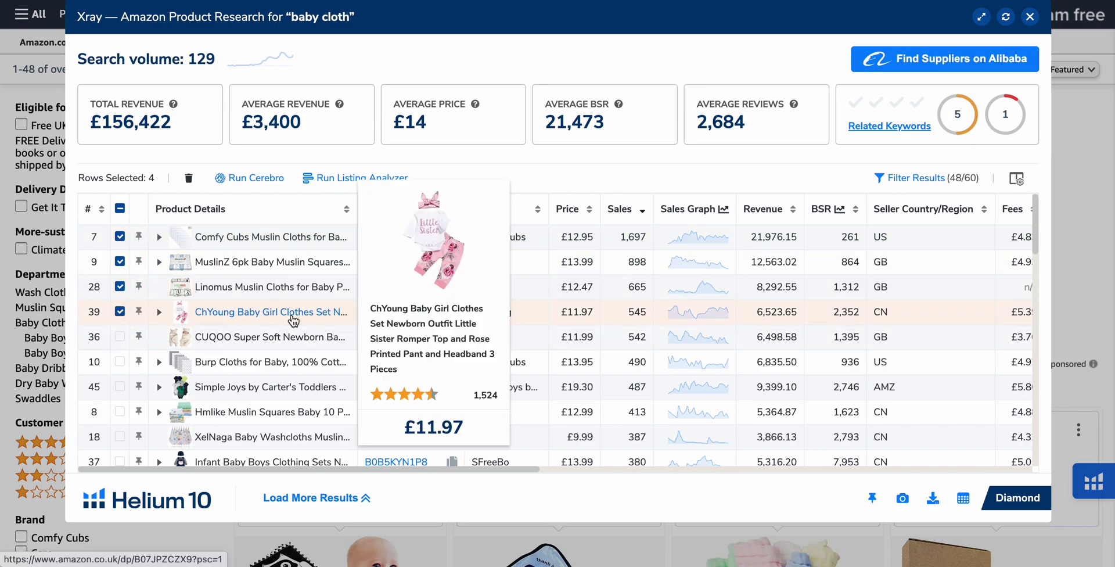
mouse_move(281, 338)
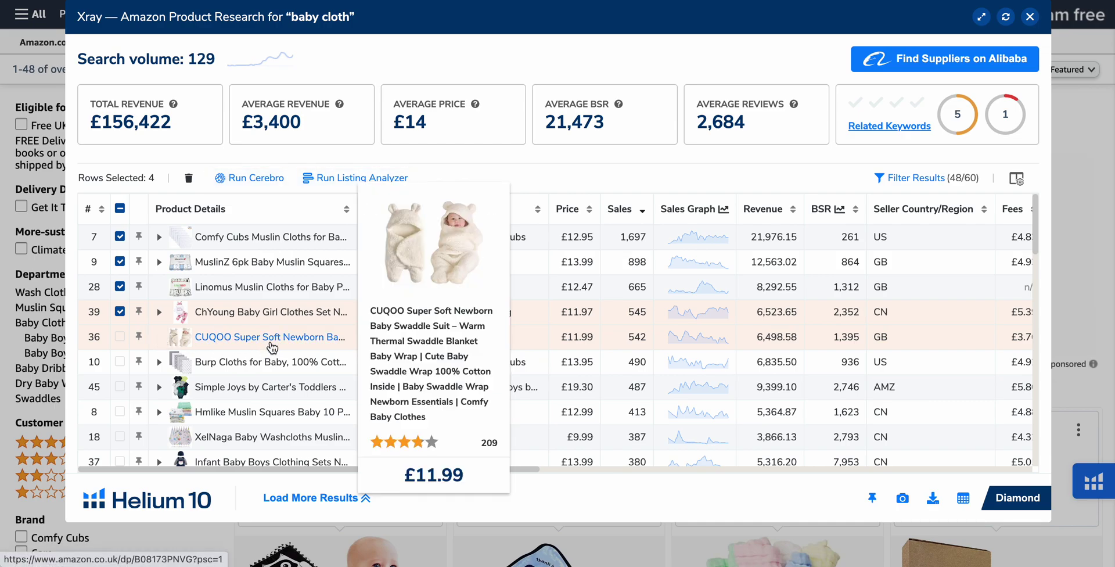
mouse_move(265, 372)
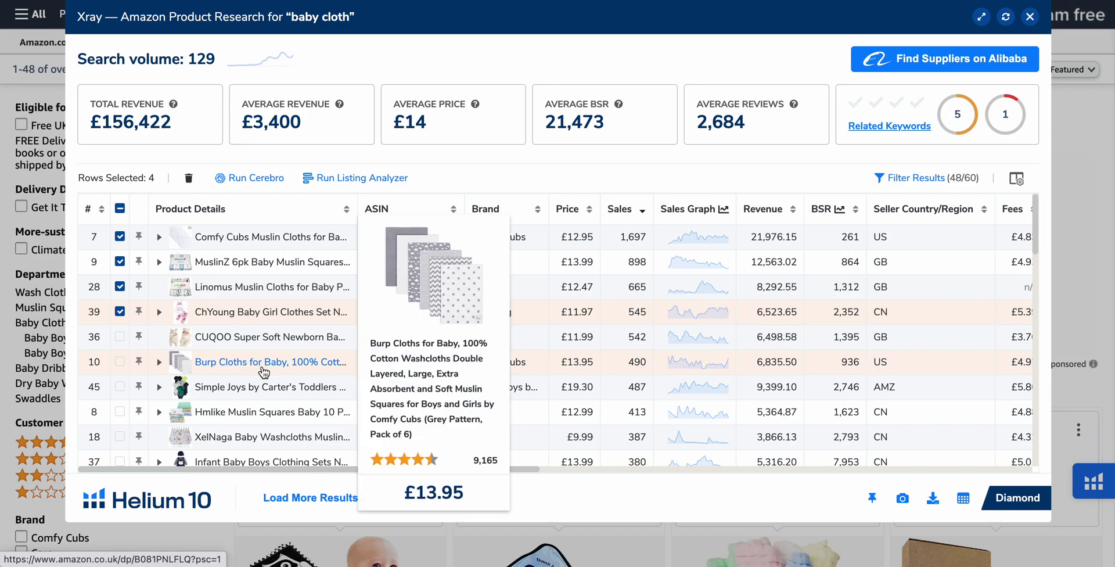
click(120, 361)
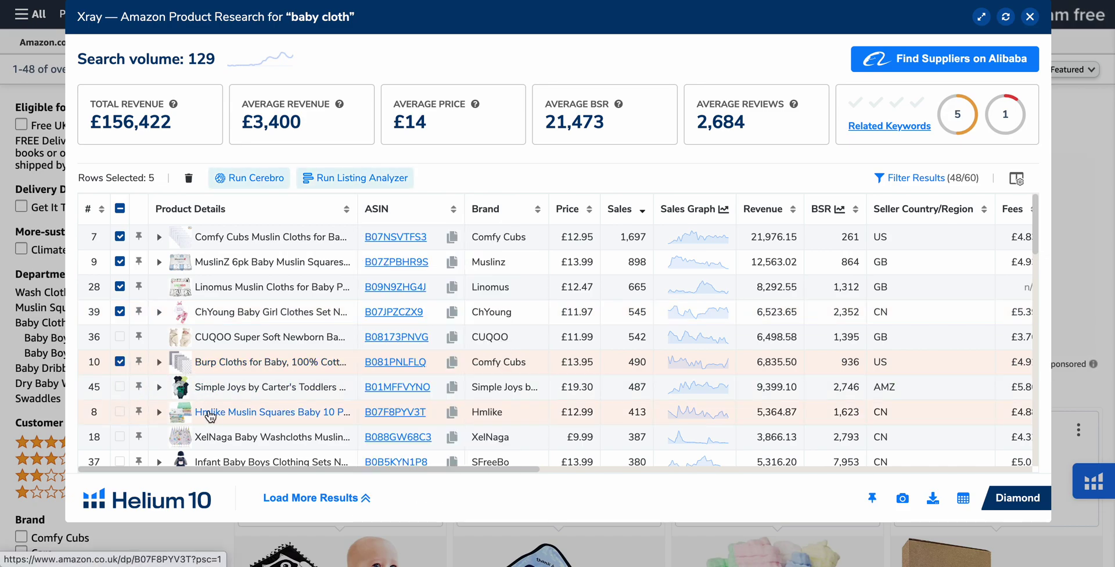
mouse_move(204, 414)
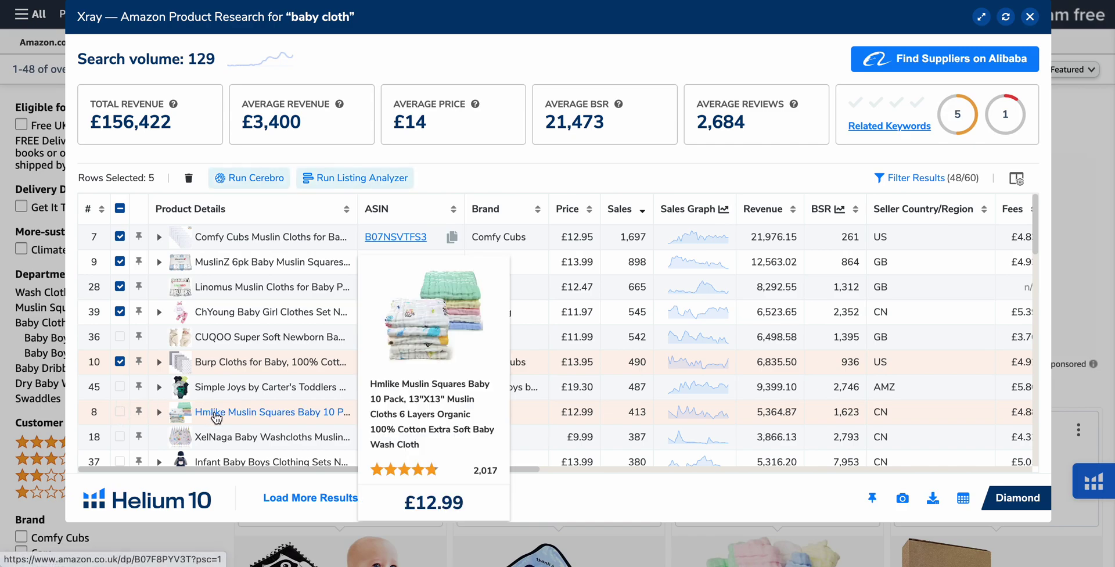
click(121, 412)
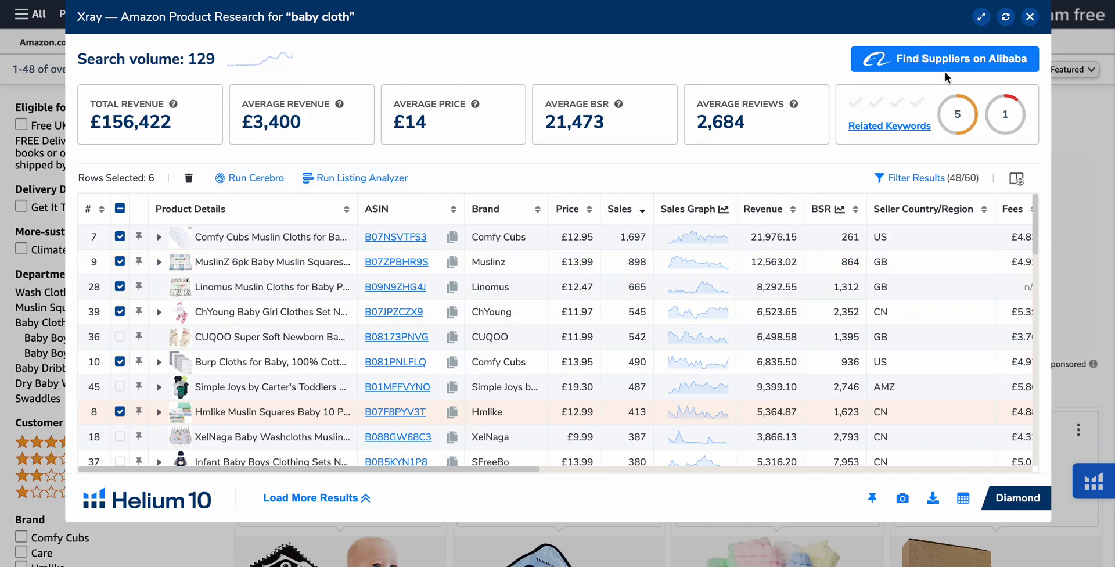
click(273, 177)
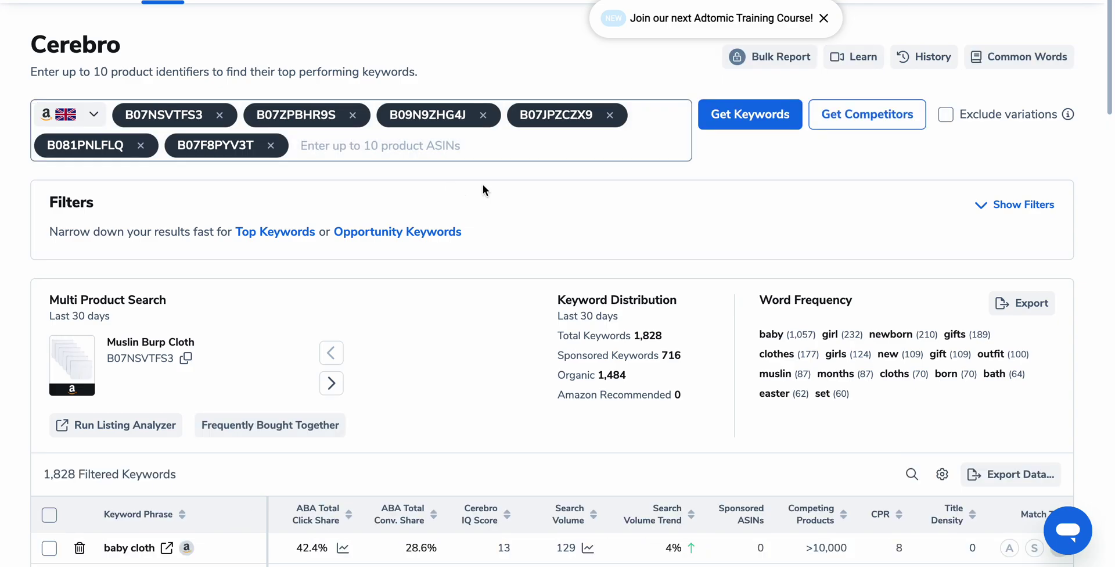
Set the Cerebro Position (Rank) filter to a minimum of 1 and a maximum of 60.
scroll(953, 261, down, 1)
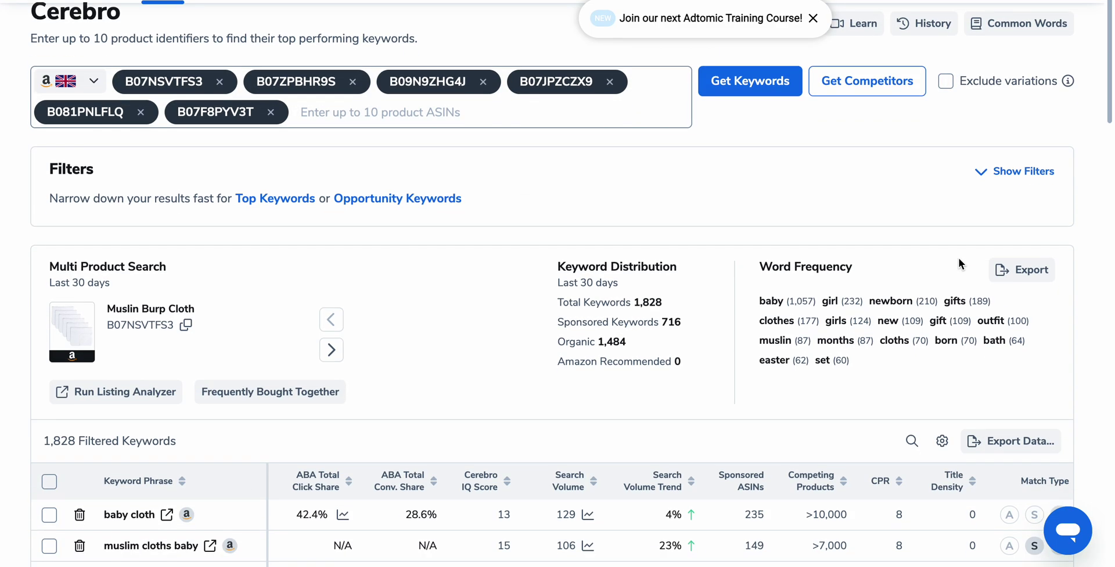
scroll(793, 275, down, 5)
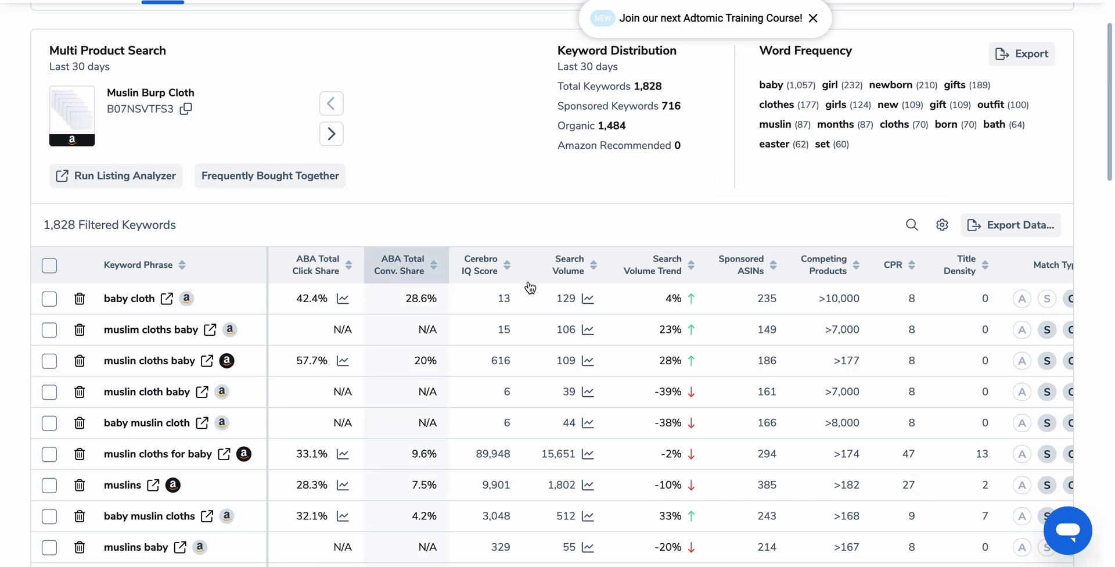
scroll(703, 221, up, 5)
click(1010, 206)
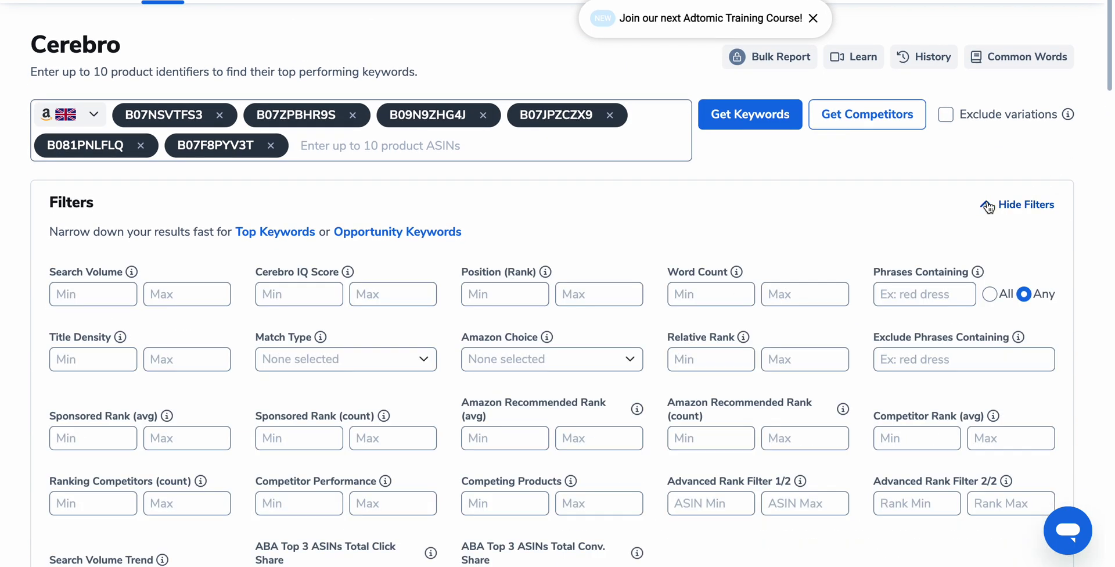
scroll(207, 284, down, 2)
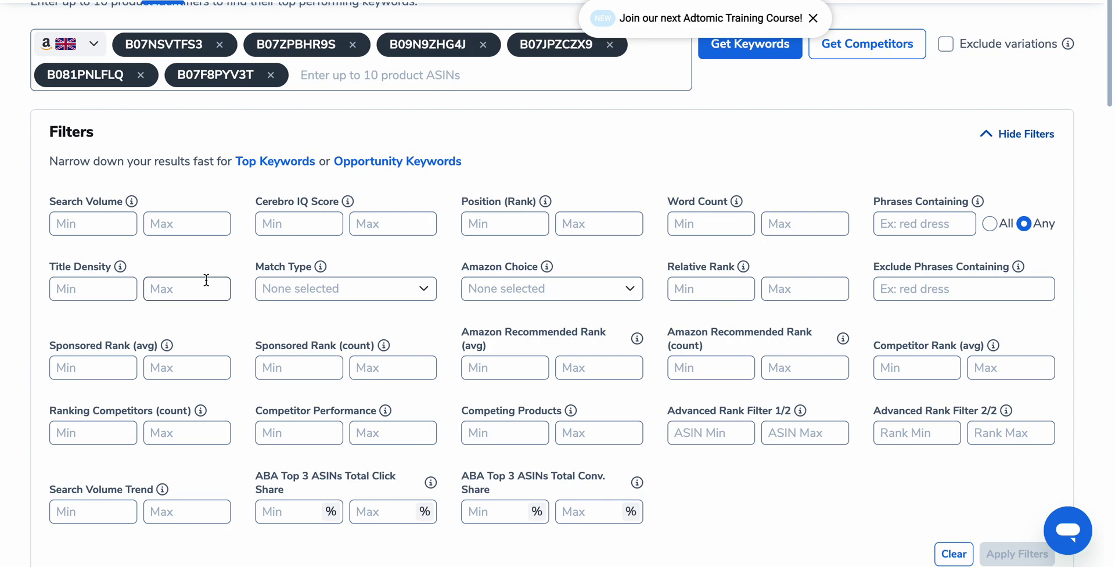
click(517, 223)
text(1)
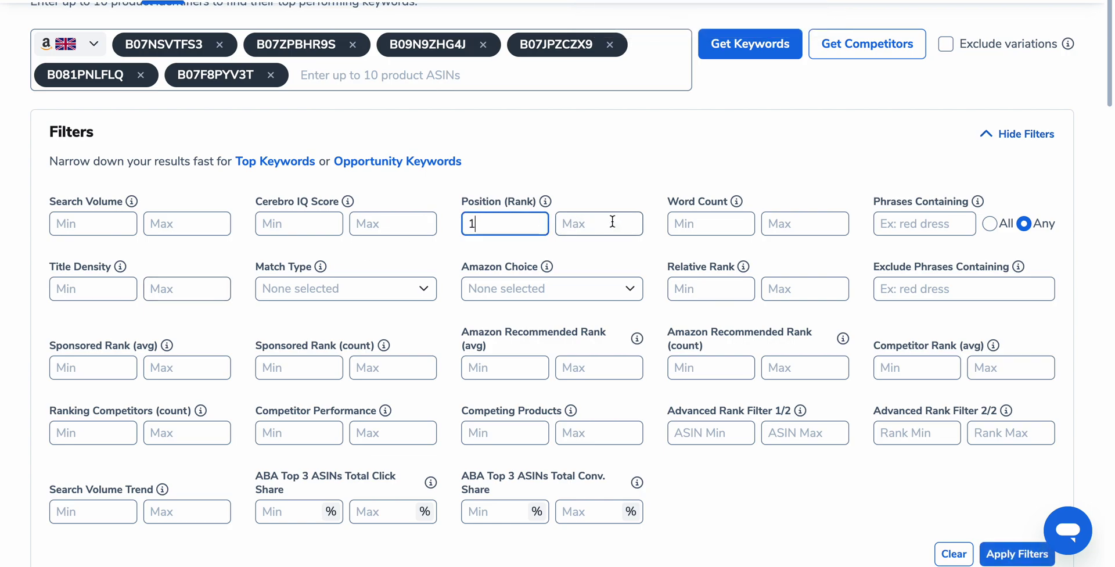
click(616, 225)
text(60)
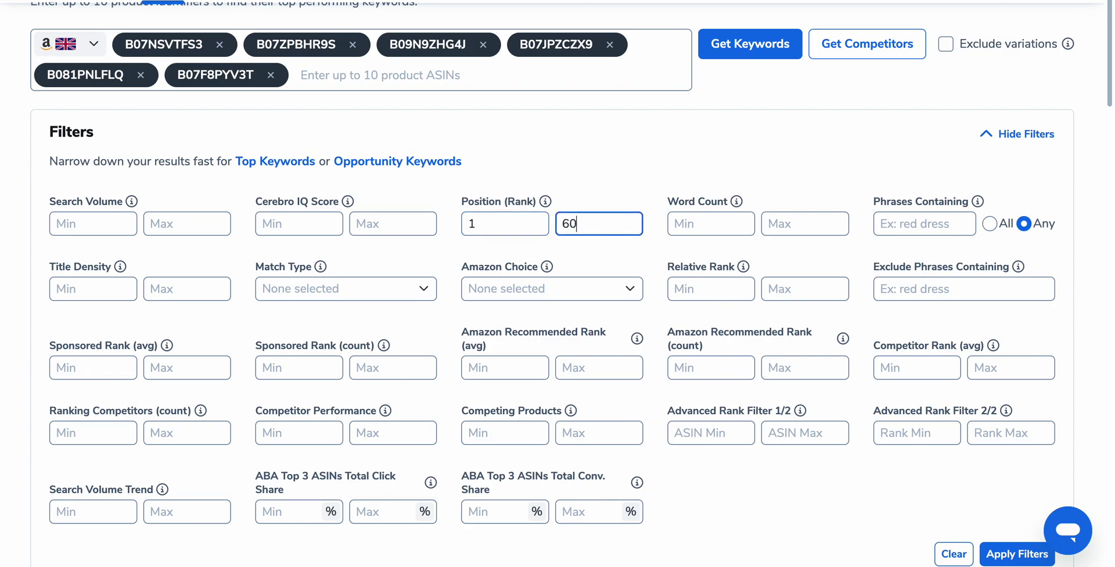
click(658, 145)
scroll(657, 143, down, 3)
scroll(656, 140, up, 4)
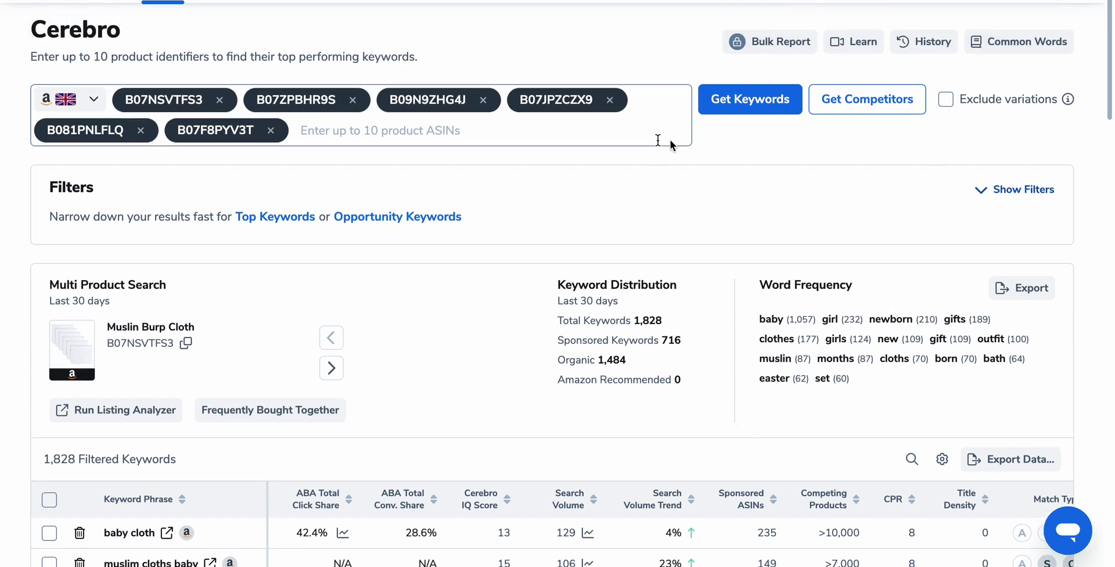
Set the Word Count filter to a minimum of 3 and a maximum of 5, and apply the filters.
click(981, 200)
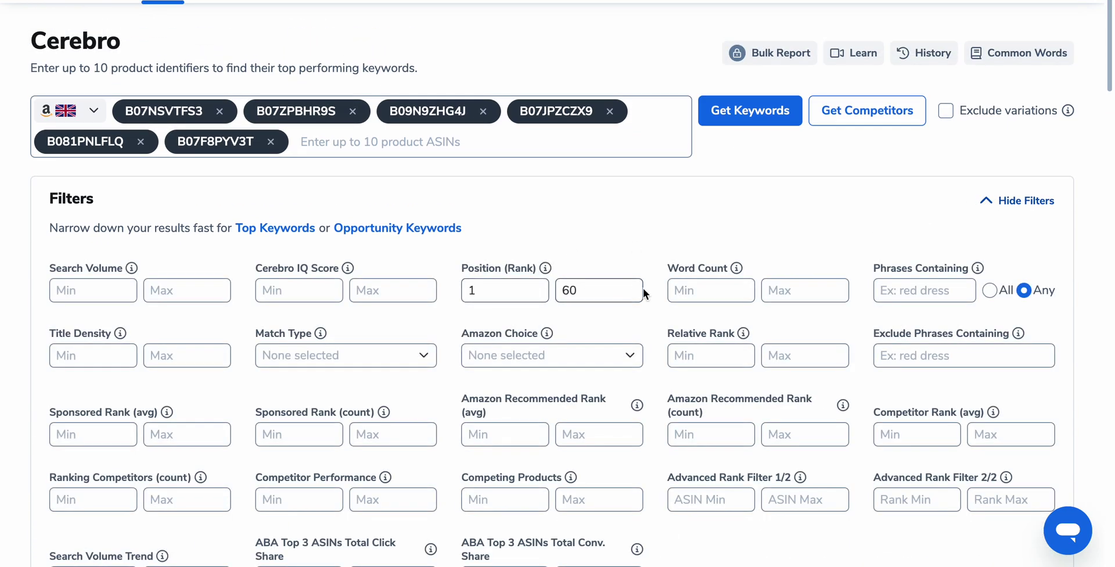
scroll(643, 290, down, 2)
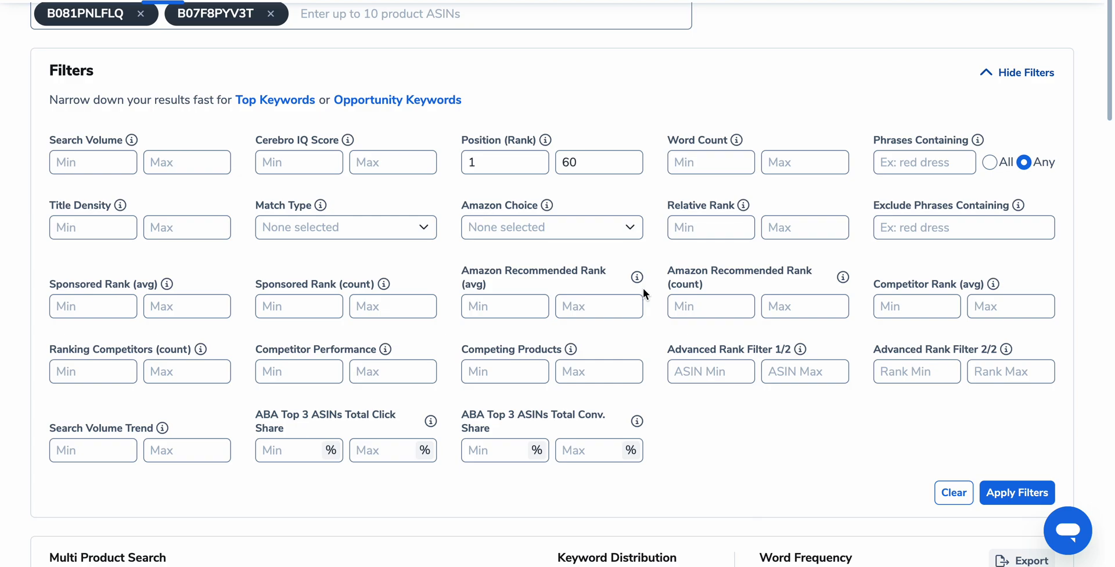
click(723, 162)
text(3)
click(812, 165)
text(5)
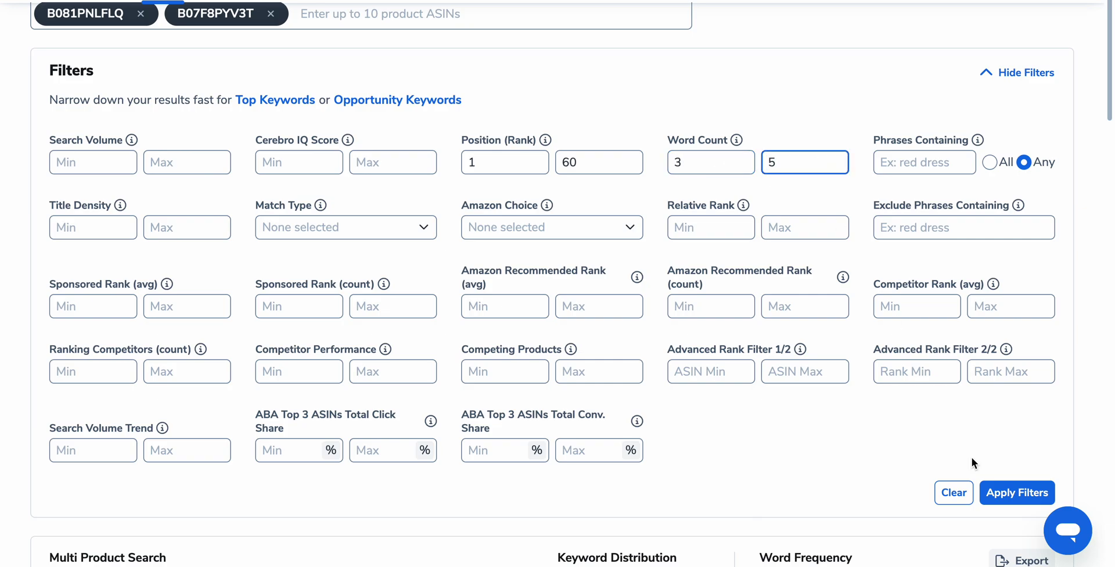
scroll(1004, 408, down, 2)
click(1008, 398)
Sort the filtered keywords by search volume, highest first, and view their position and competitor rank values.
scroll(842, 314, down, 4)
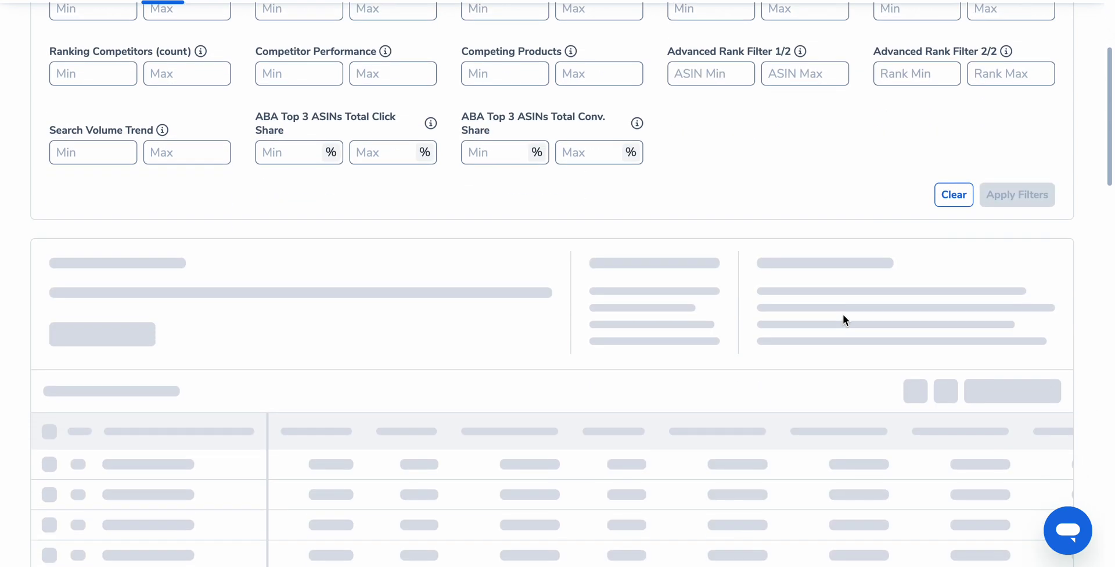
scroll(844, 319, down, 5)
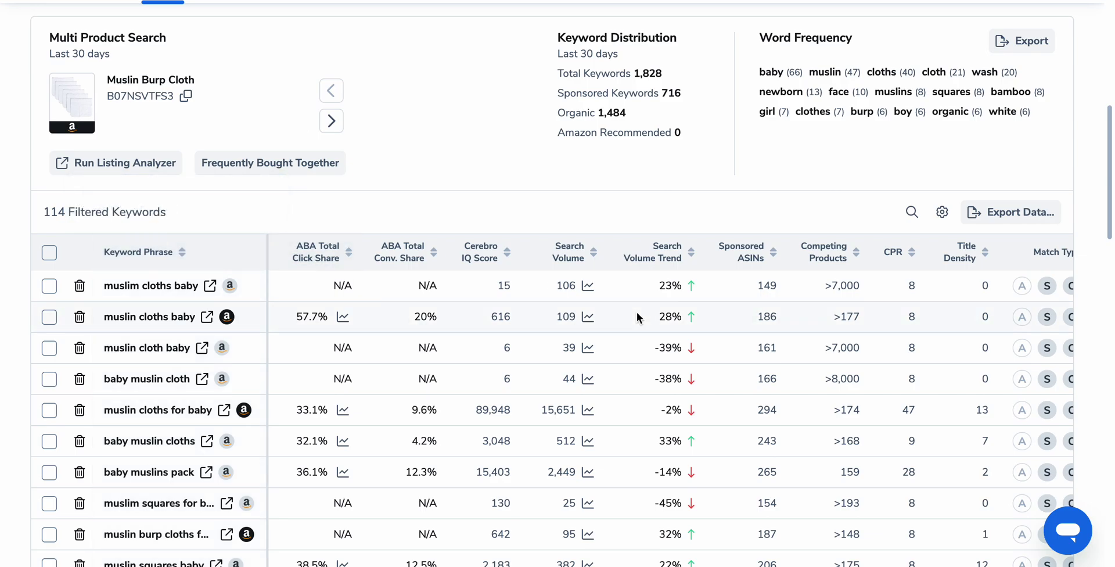
click(582, 259)
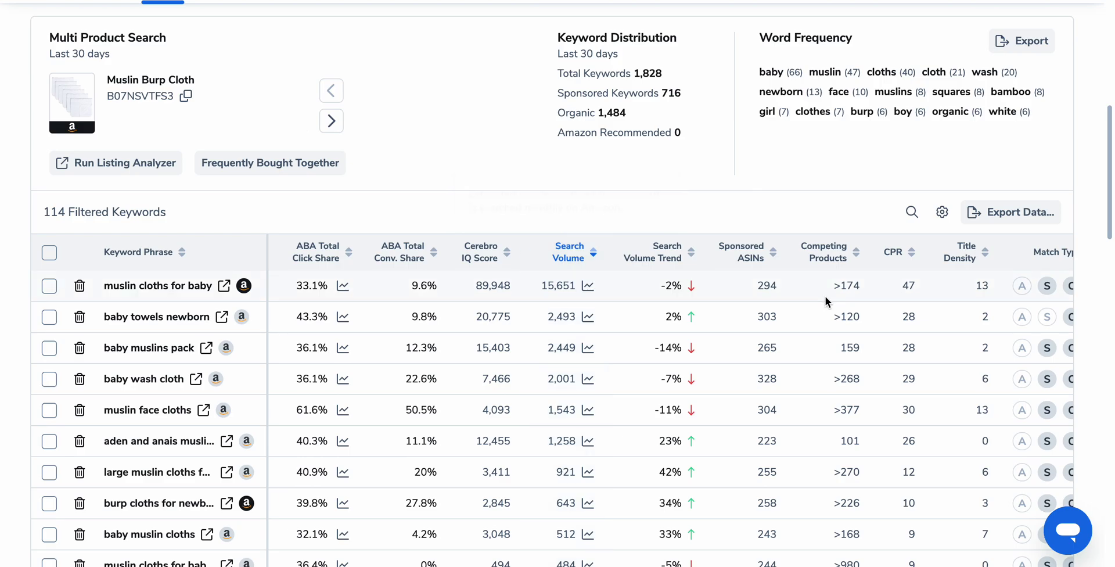
scroll(825, 297, right, 5)
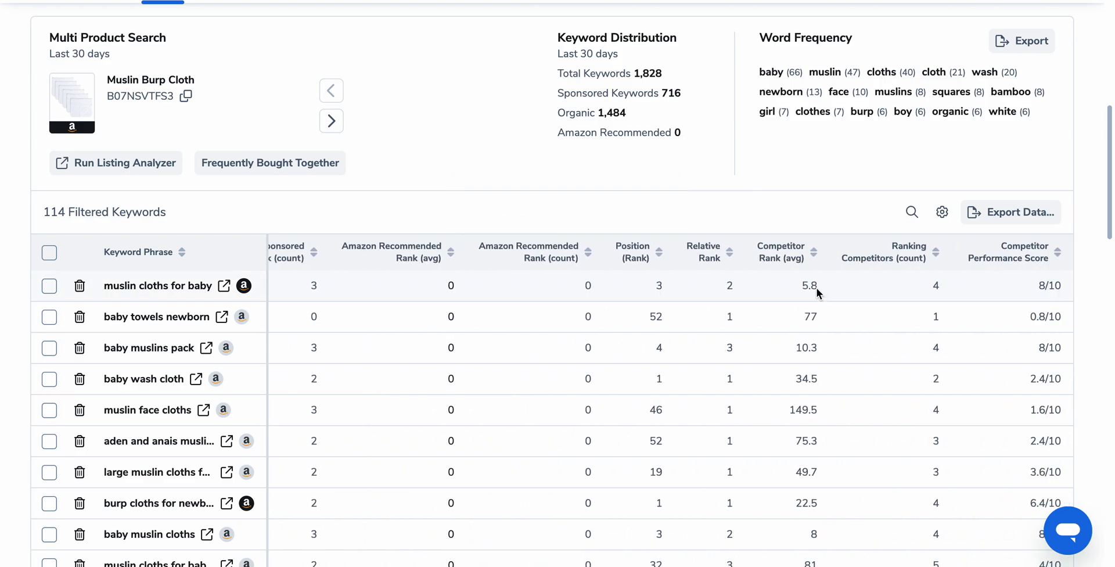
Check what Competitor Rank (avg) and Ranking Competitors (count) mean for the filtered keywords, comparing them with the searched ASINs.
mouse_move(780, 255)
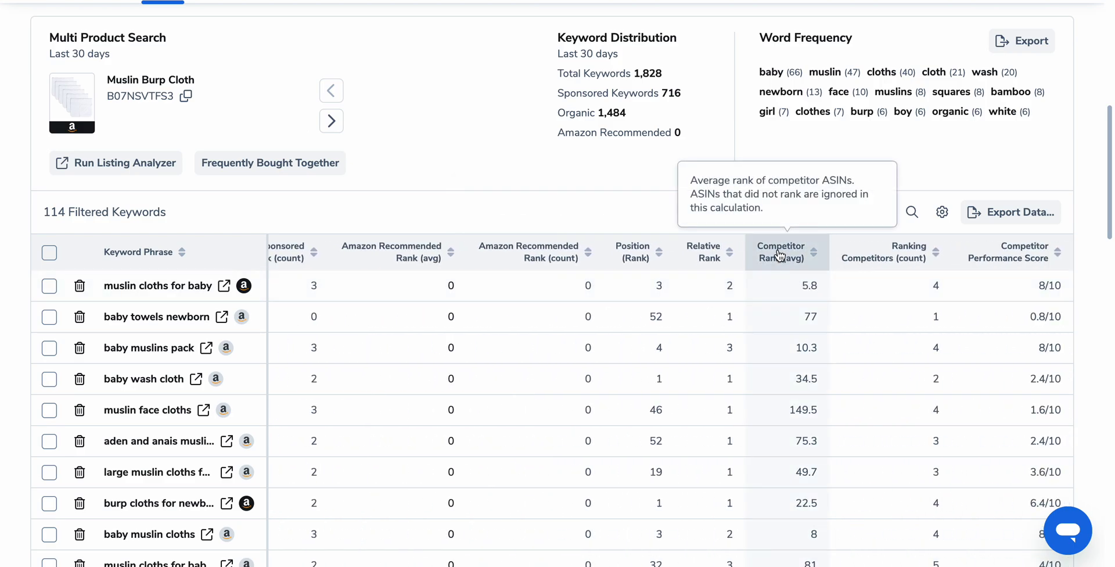
mouse_move(916, 264)
scroll(612, 218, up, 15)
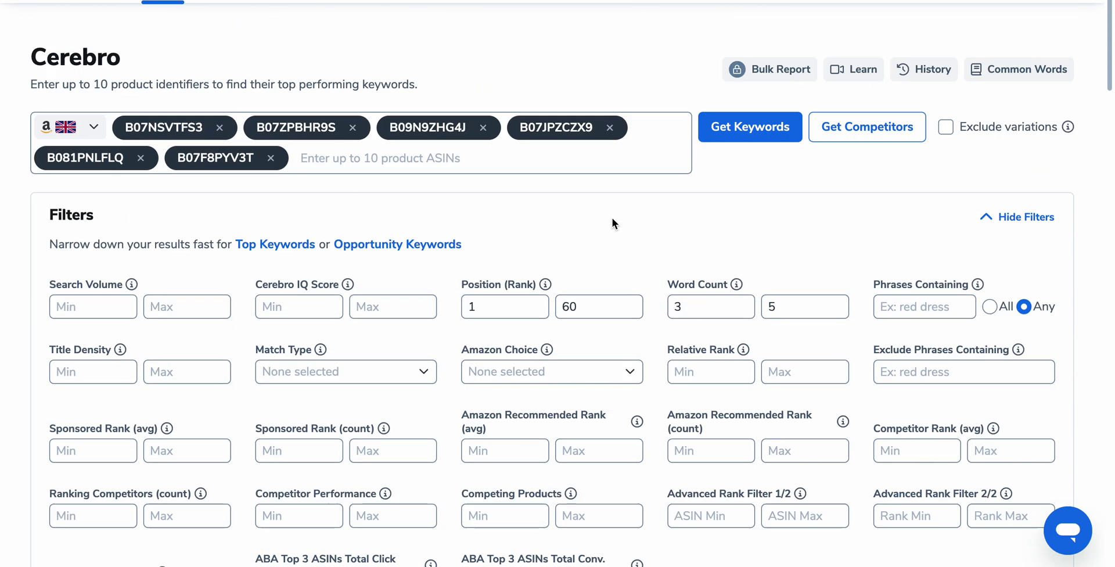
scroll(536, 140, down, 15)
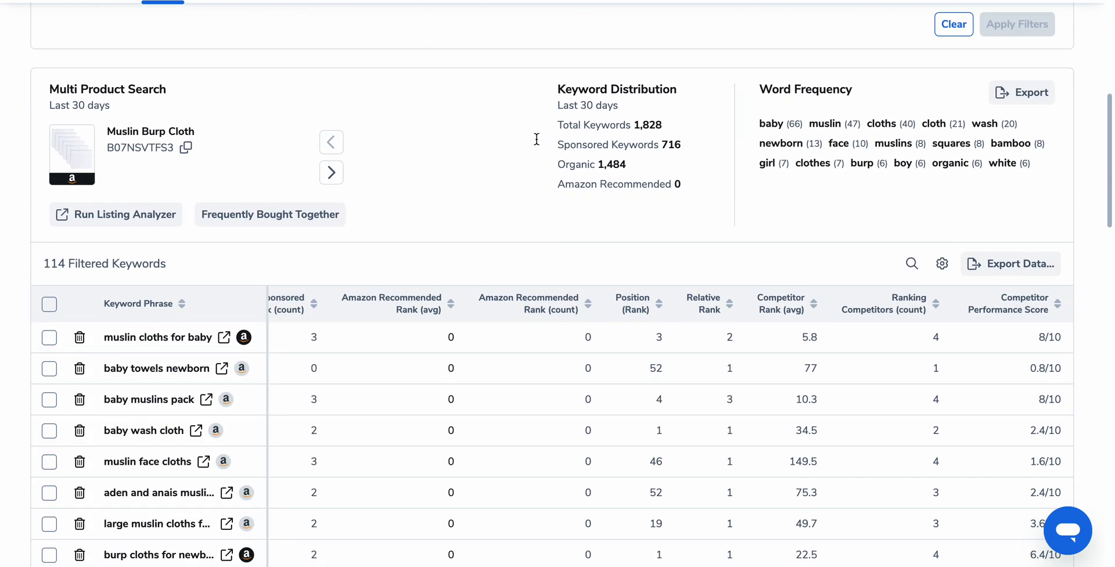
scroll(536, 143, up, 1)
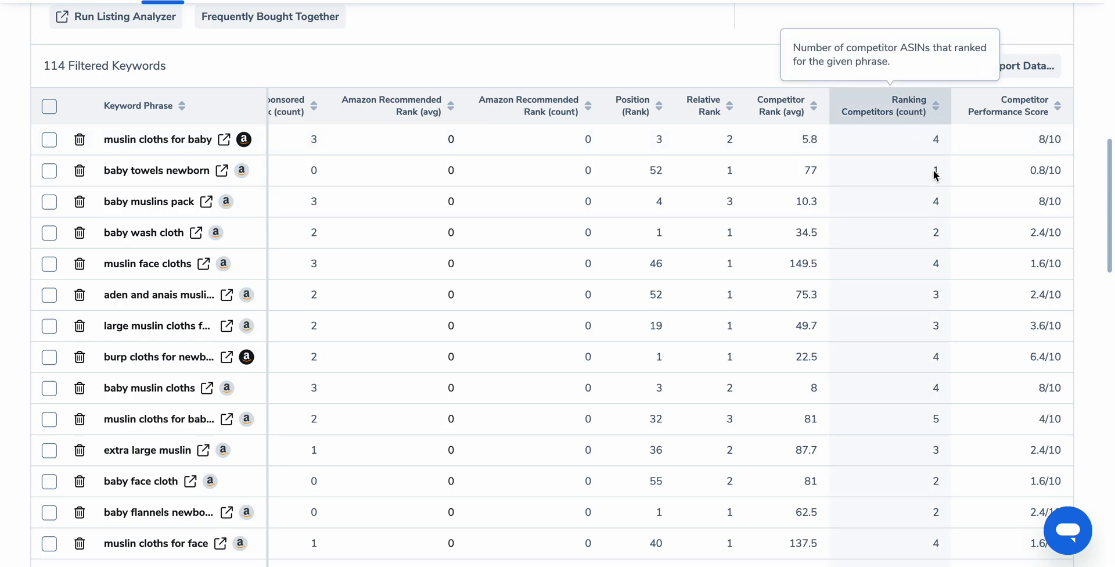
scroll(219, 212, up, 15)
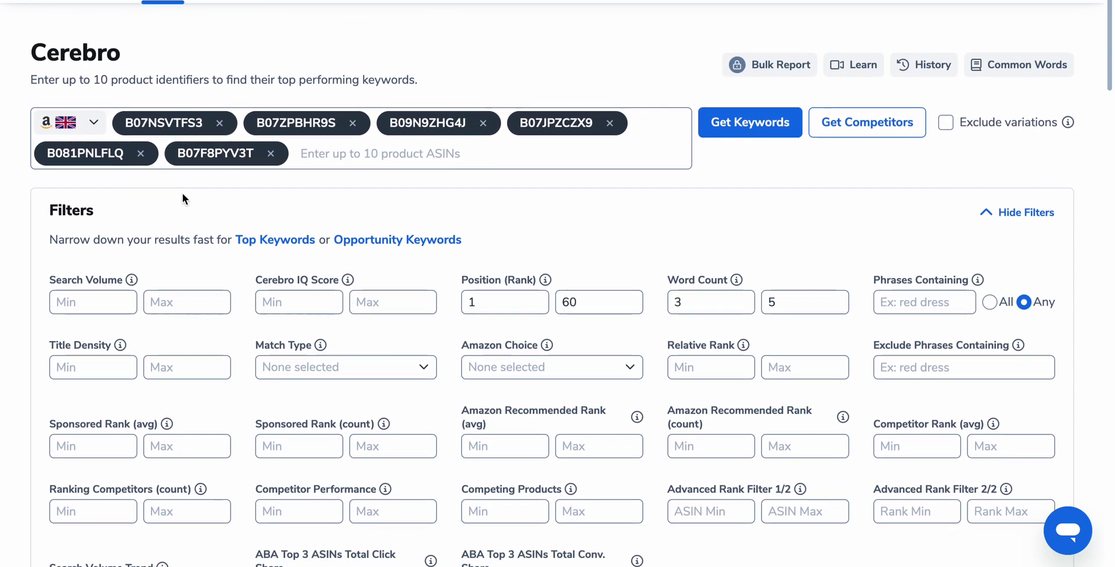
scroll(504, 174, down, 15)
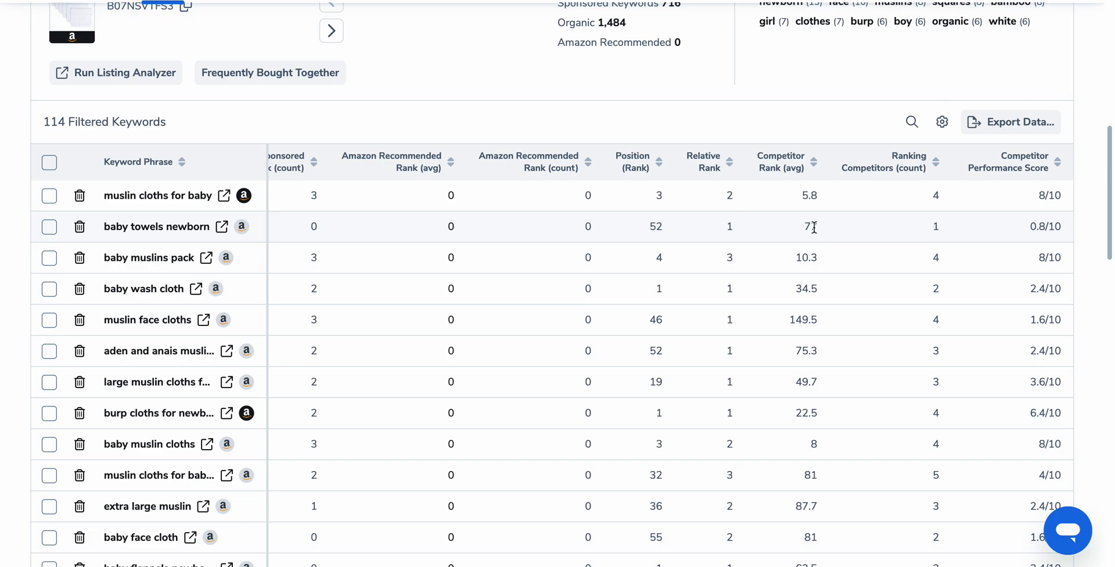
Compare the top keywords' competitor rank averages with their search volumes, focusing on "muslin cloths for baby".
scroll(812, 215, down, 1)
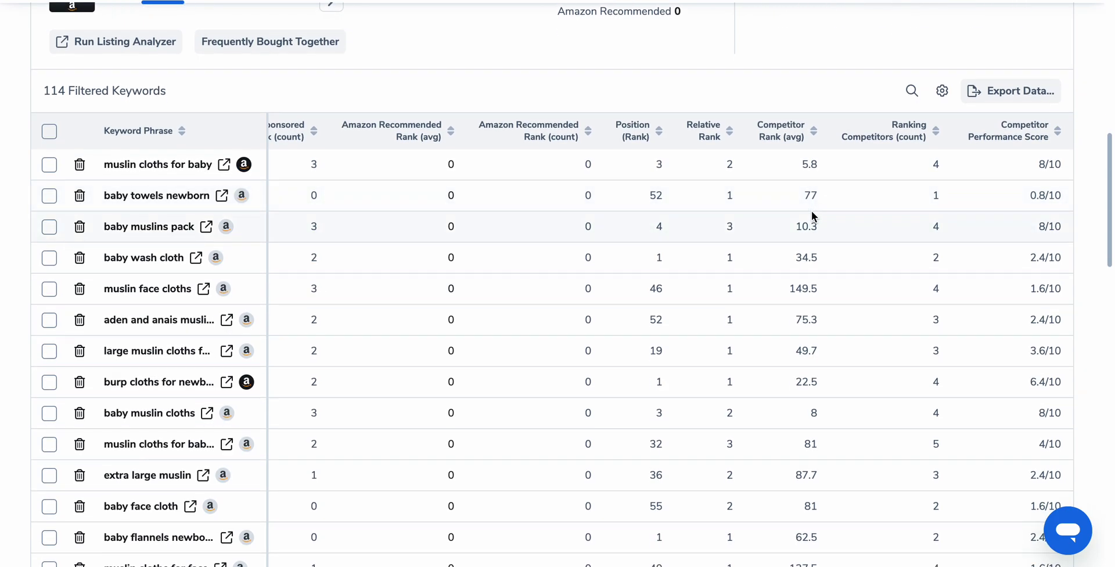
scroll(810, 211, down, 1)
mouse_move(779, 125)
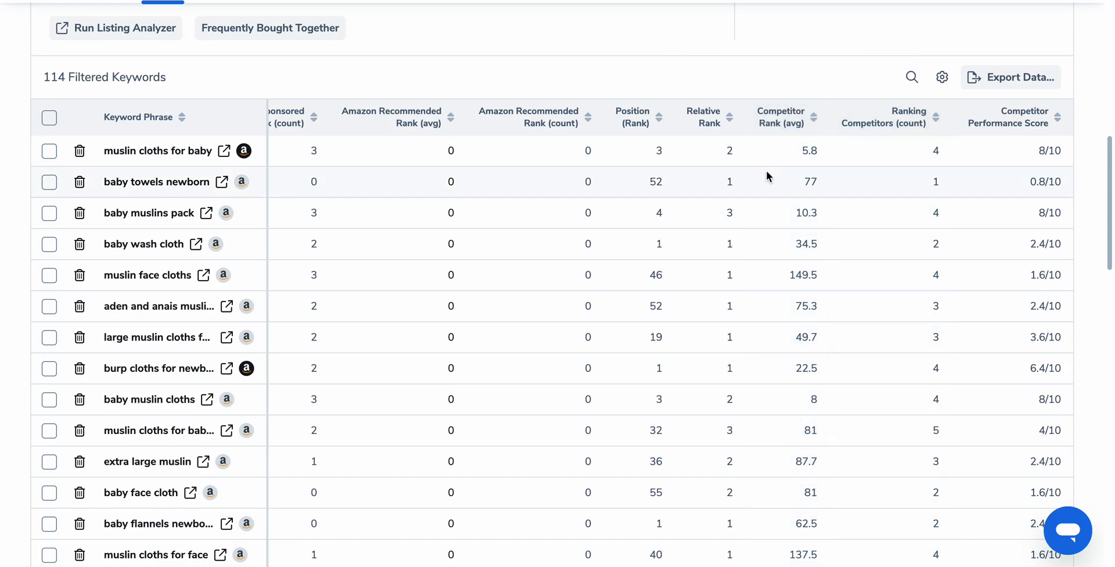
scroll(767, 176, left, 1)
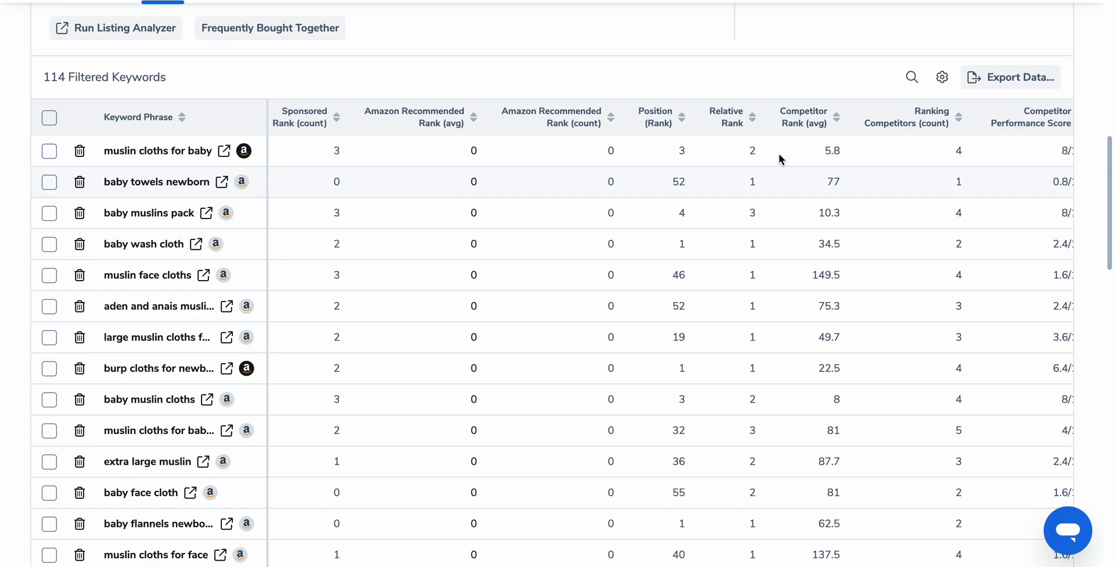
scroll(782, 150, left, 10)
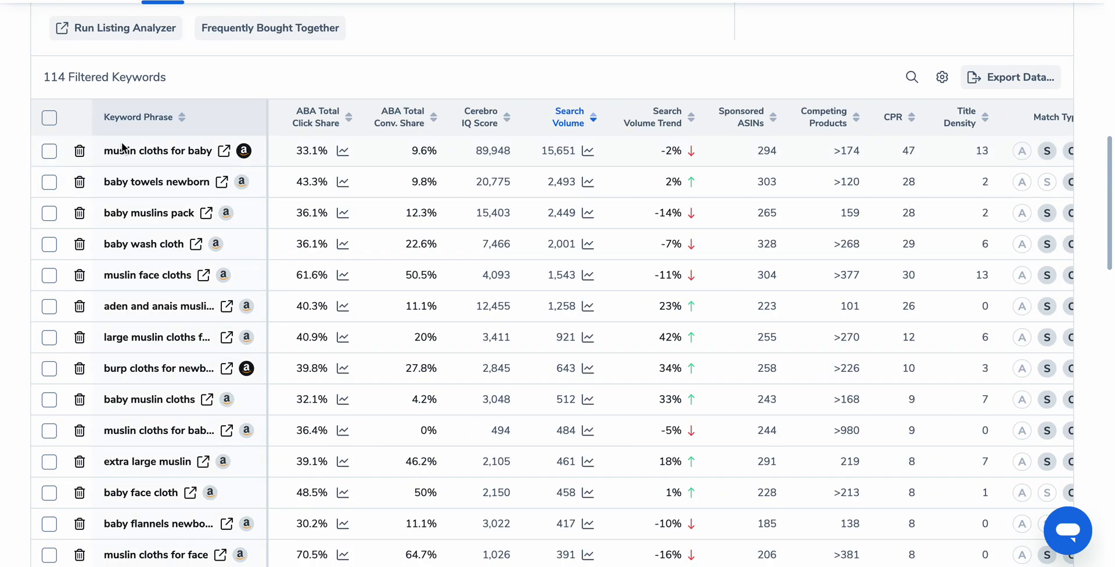
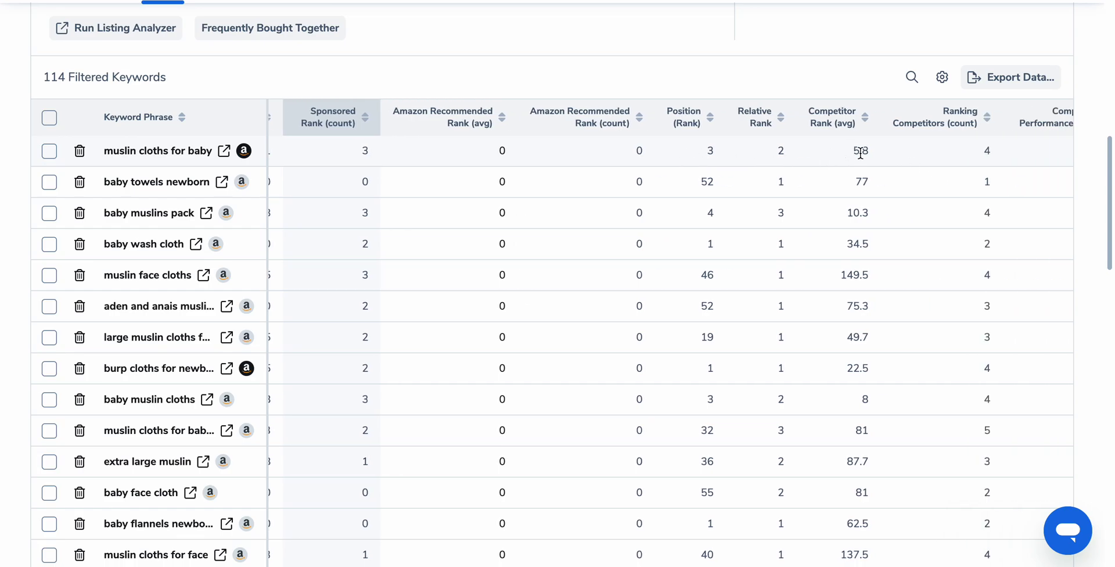
scroll(773, 139, left, 10)
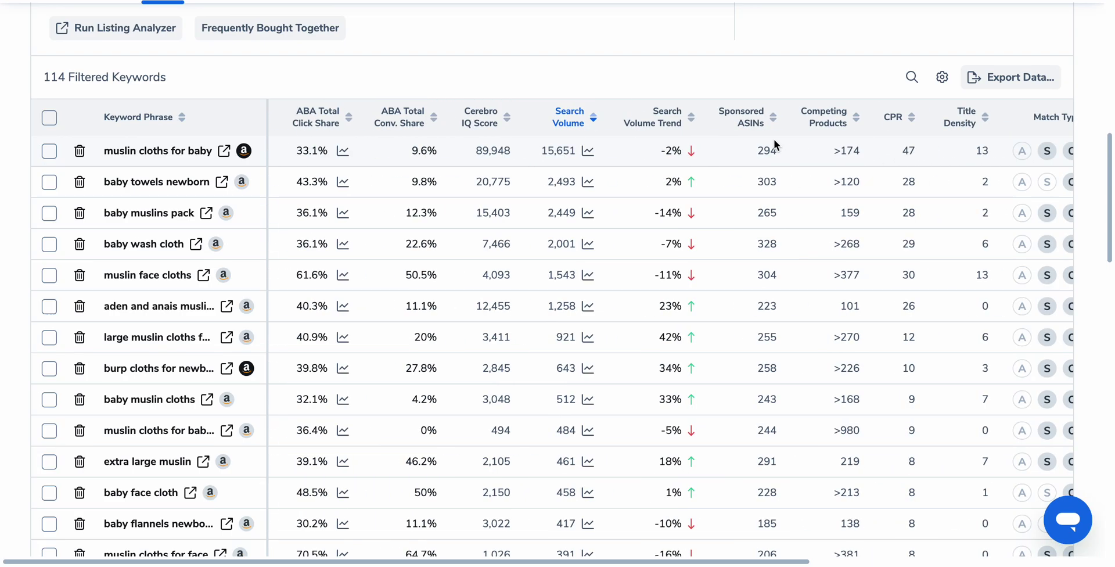
Open the Amazon search results for "muslin cloths for baby" from the keyword list and examine how relevant the listed products are.
click(225, 151)
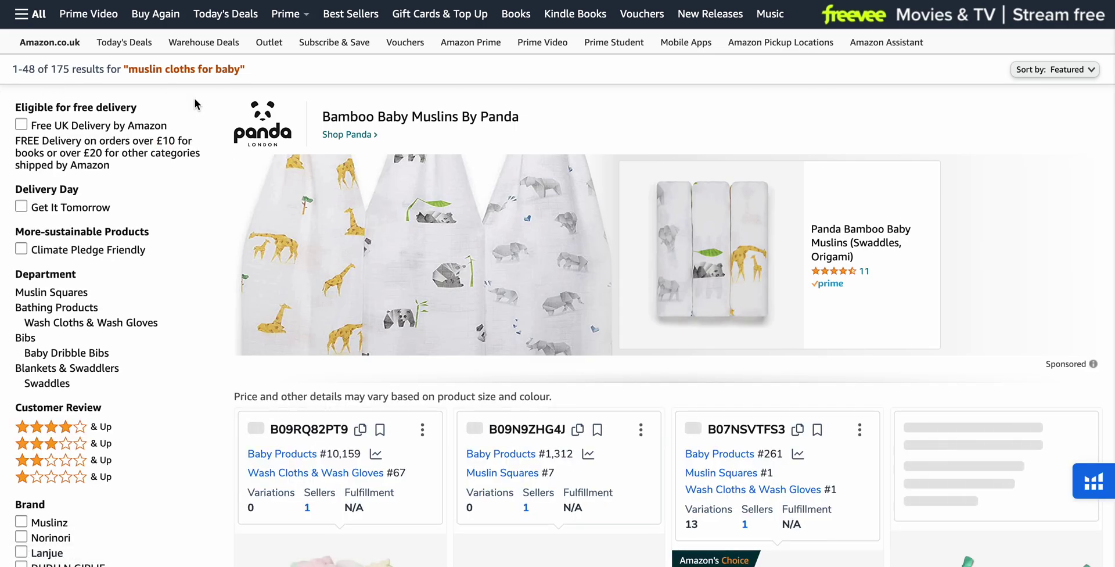
scroll(730, 213, down, 10)
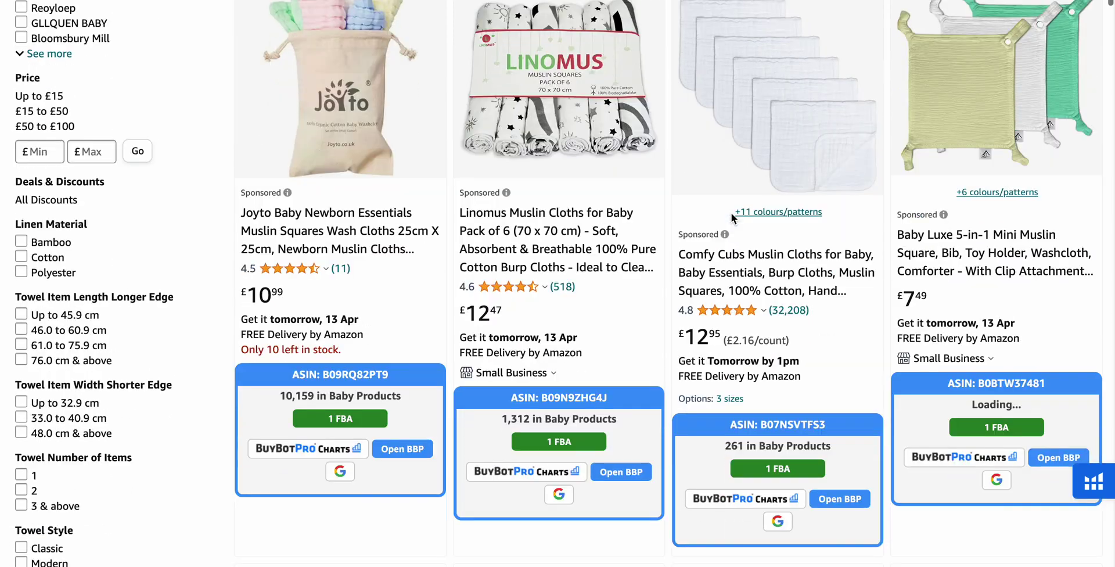
scroll(730, 212, up, 2)
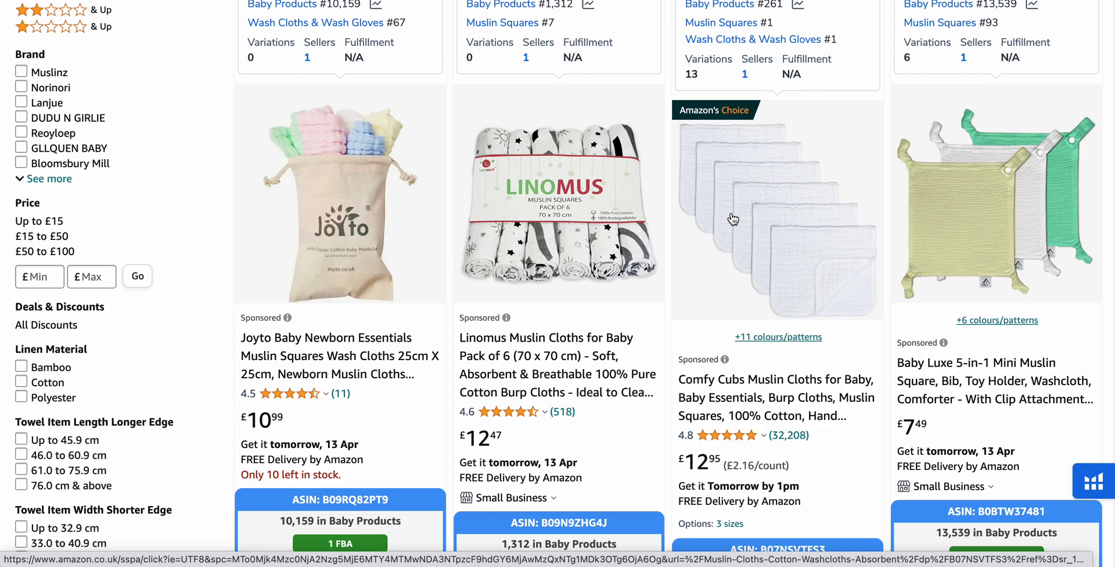
scroll(733, 219, down, 1)
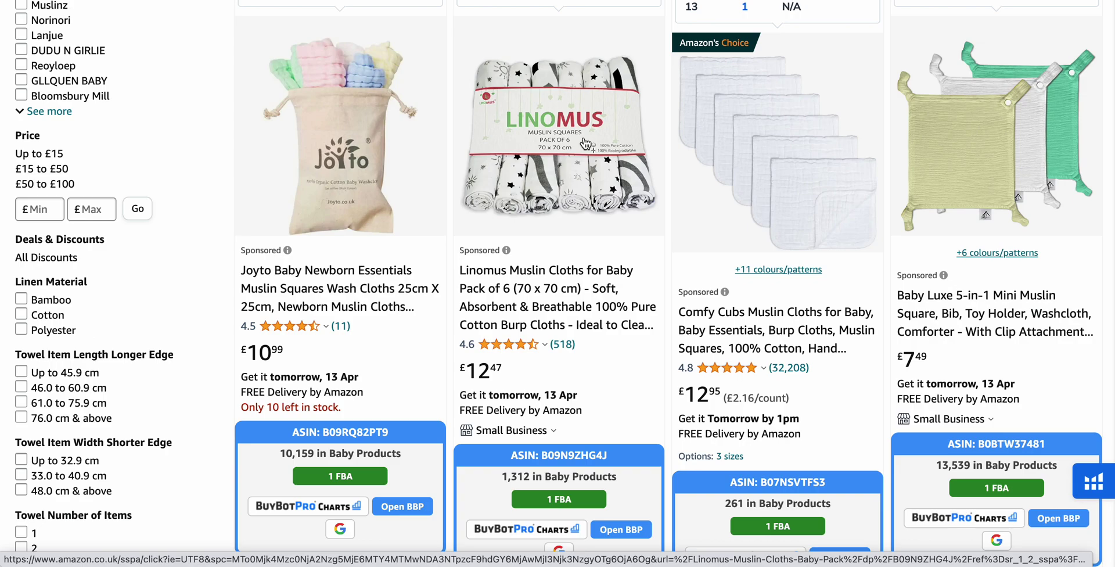
scroll(585, 143, down, 10)
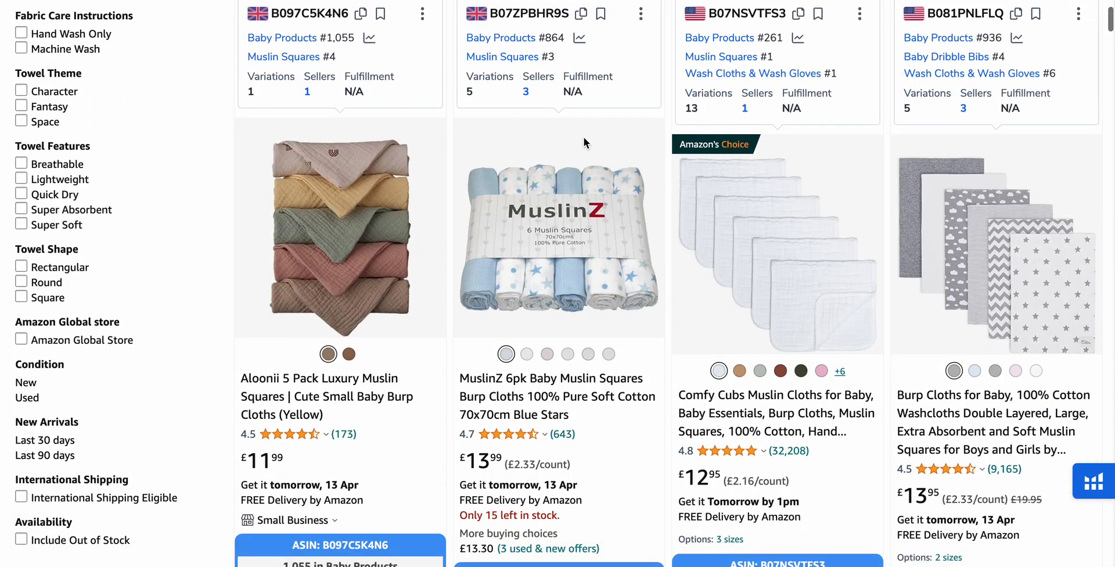
scroll(584, 137, down, 2)
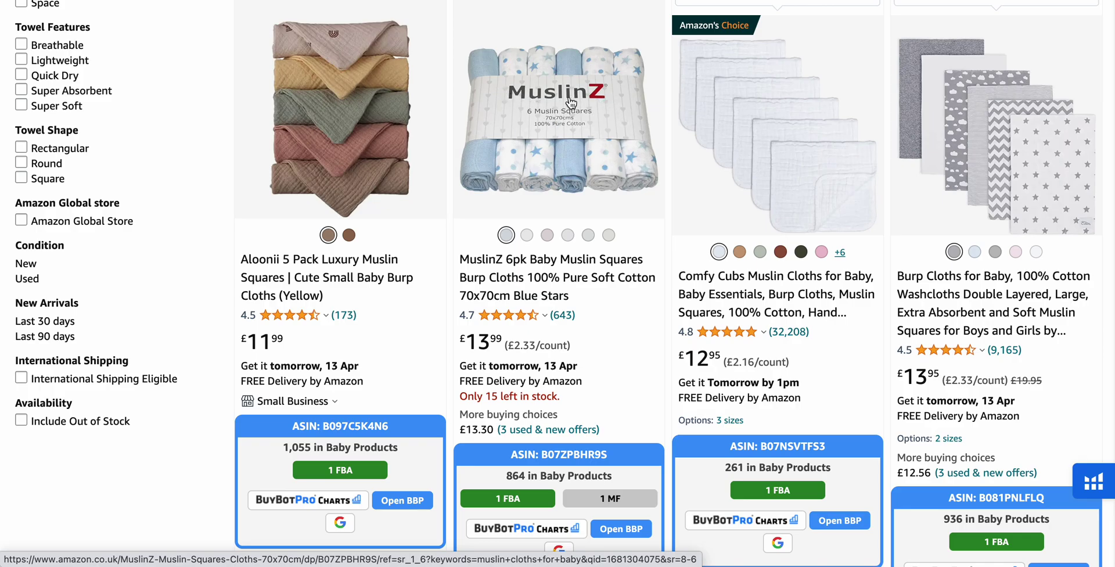
scroll(571, 99, down, 8)
scroll(571, 102, down, 14)
scroll(573, 102, down, 5)
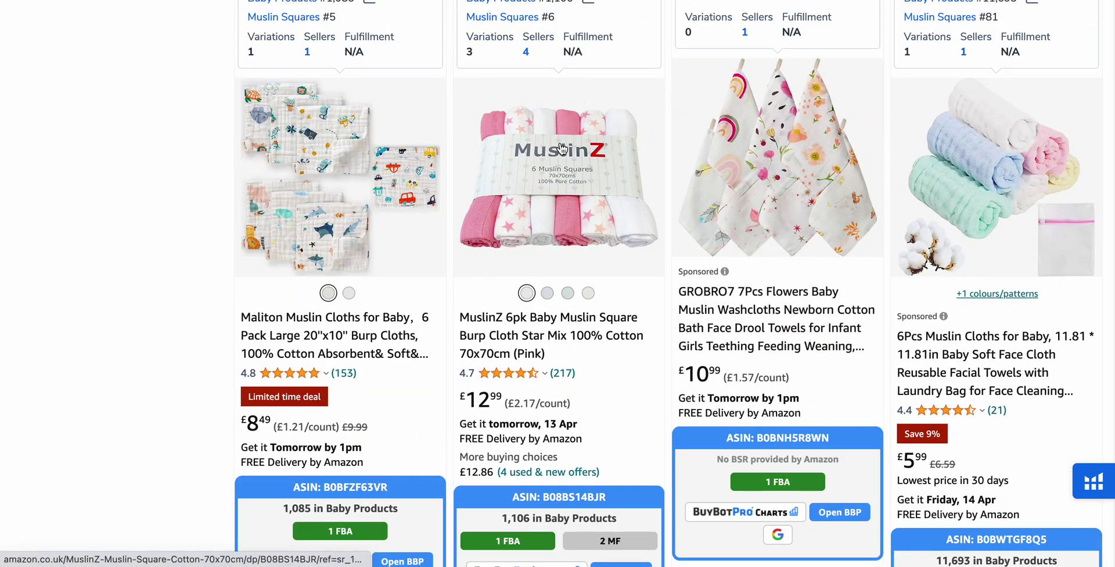
scroll(772, 333, up, 20)
scroll(804, 218, down, 7)
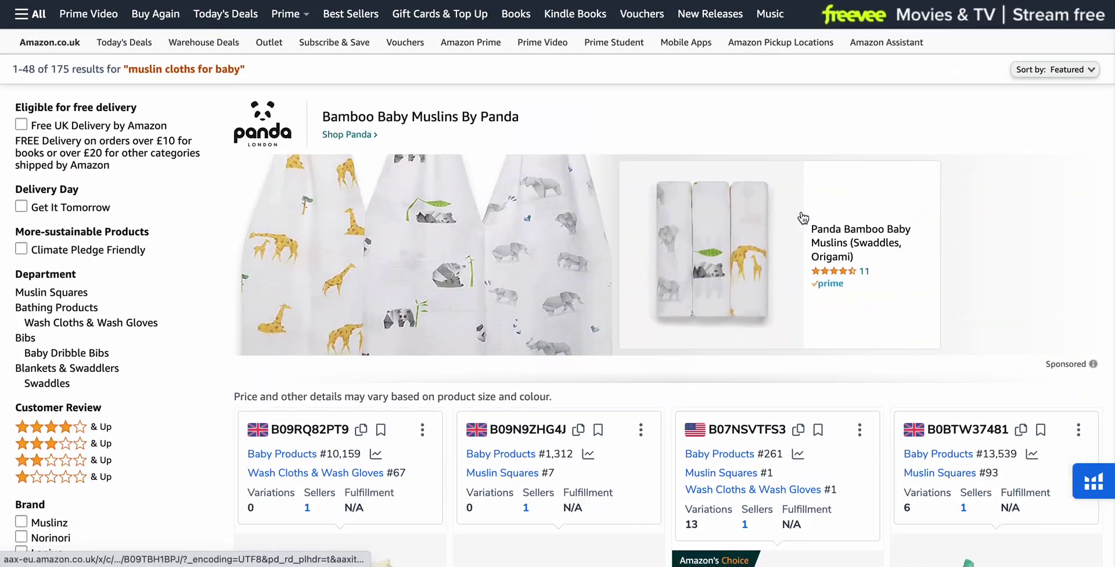
scroll(937, 20, up, 7)
scroll(936, 21, down, 1)
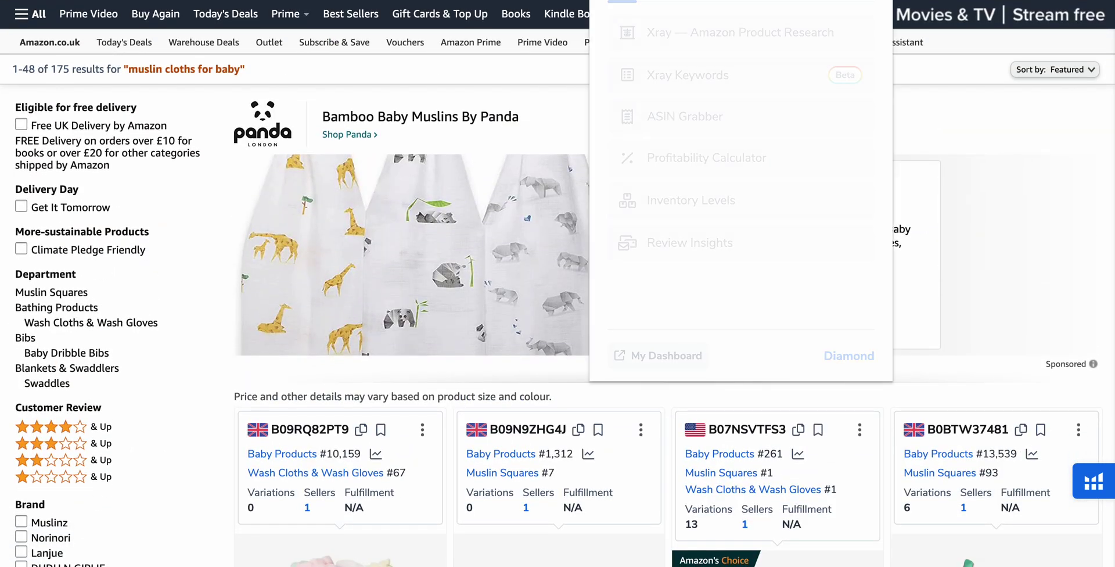
Run Xray product research on the "muslin cloths for baby" results and filter out the sponsored products.
click(744, 42)
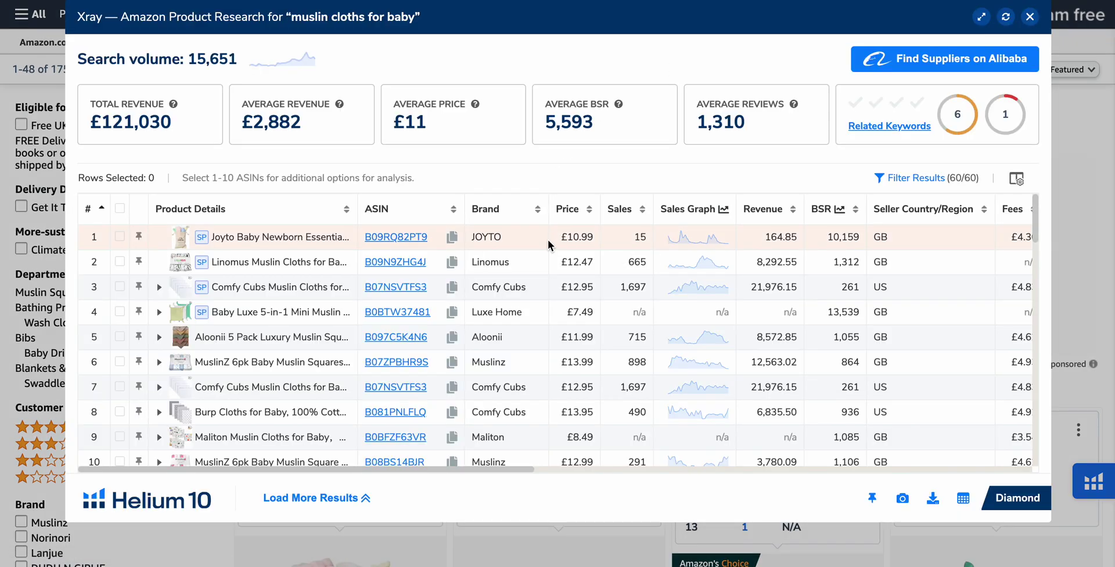
click(894, 173)
click(437, 426)
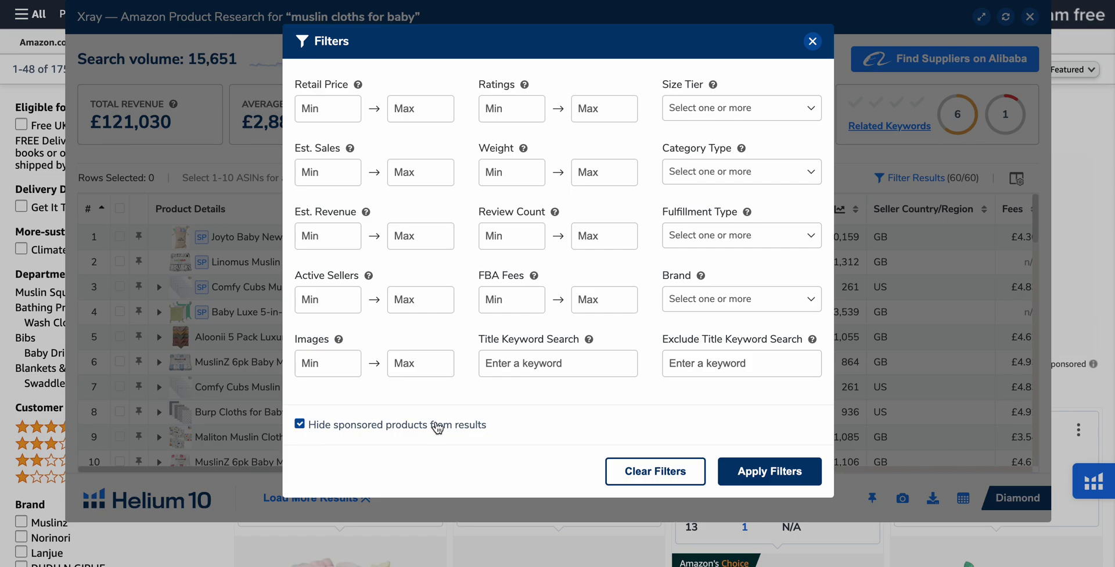
click(750, 471)
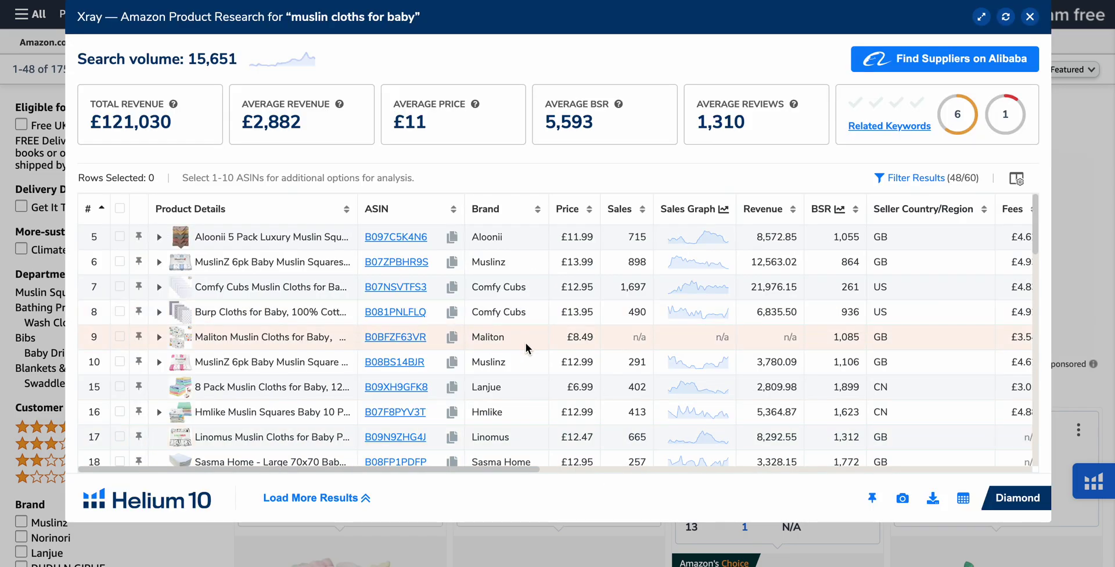
Review the products' review counts, sales and BSR in Xray, close it, and look over the Amazon listings again.
scroll(525, 343, right, 10)
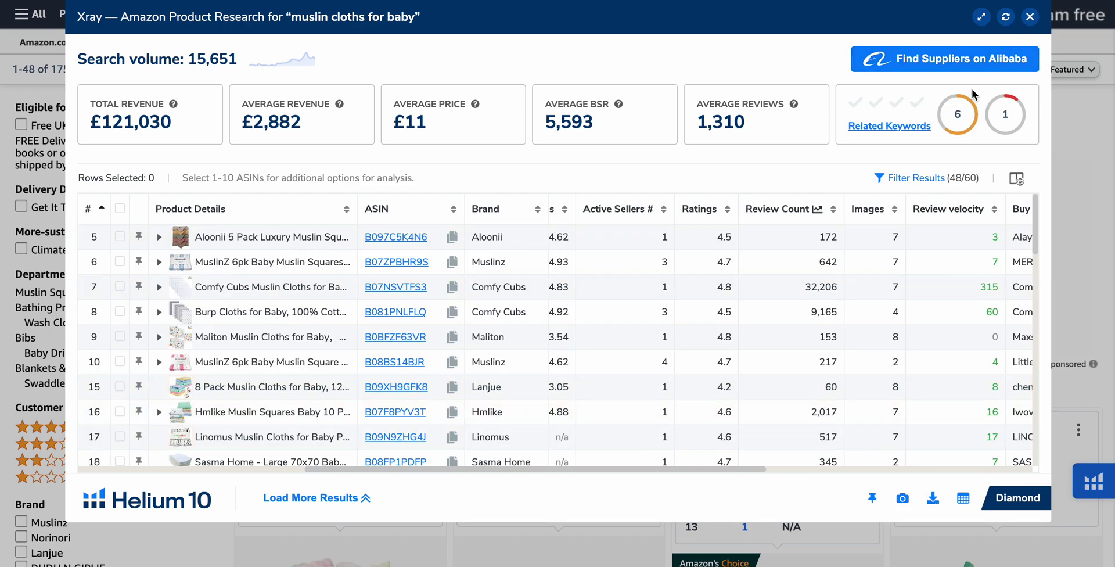
scroll(836, 311, left, 5)
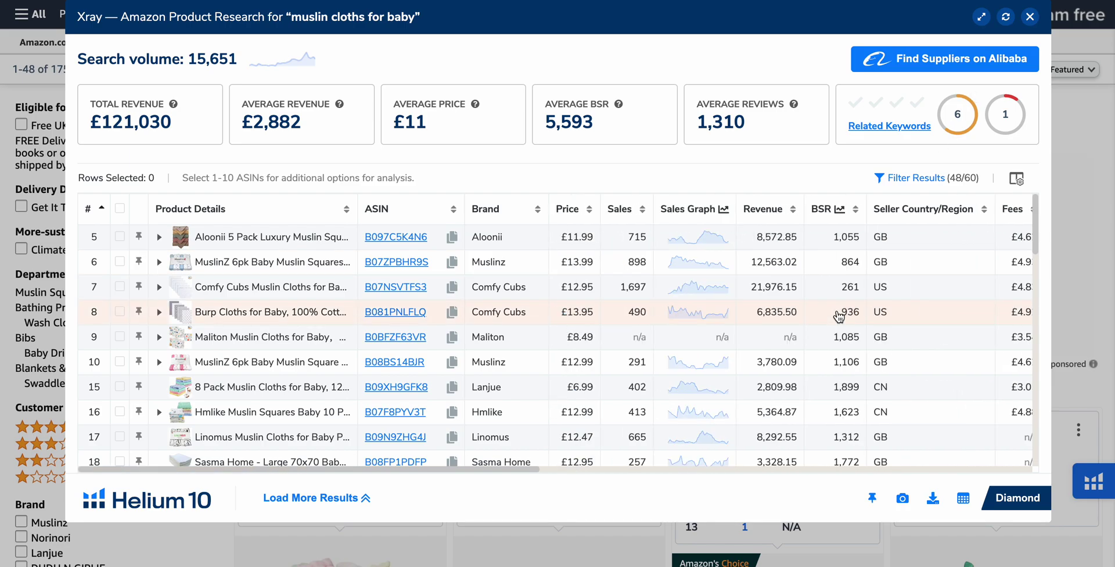
click(1031, 16)
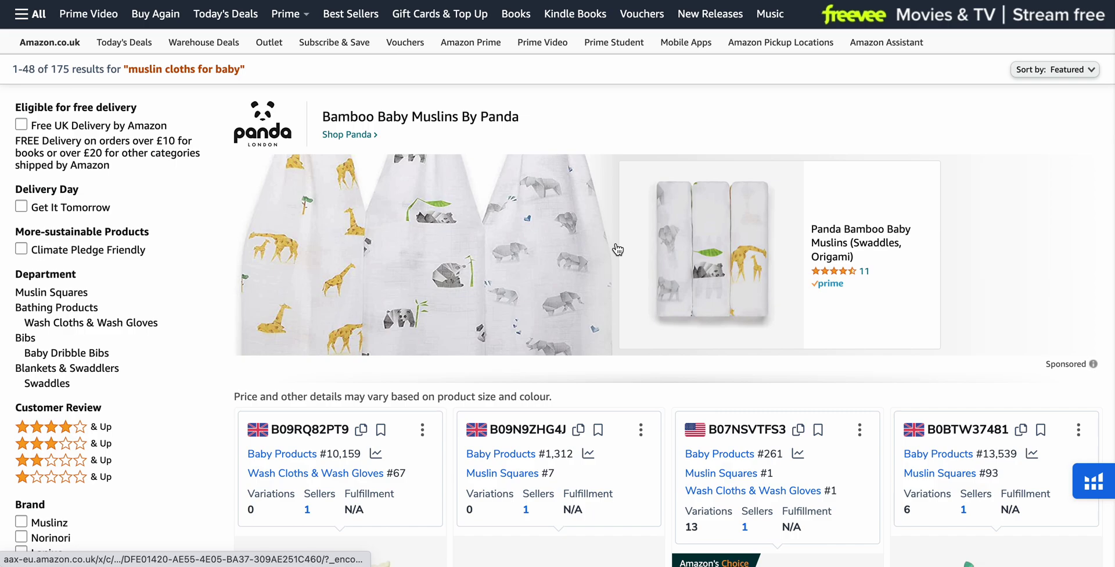
scroll(626, 245, down, 1)
scroll(625, 245, down, 8)
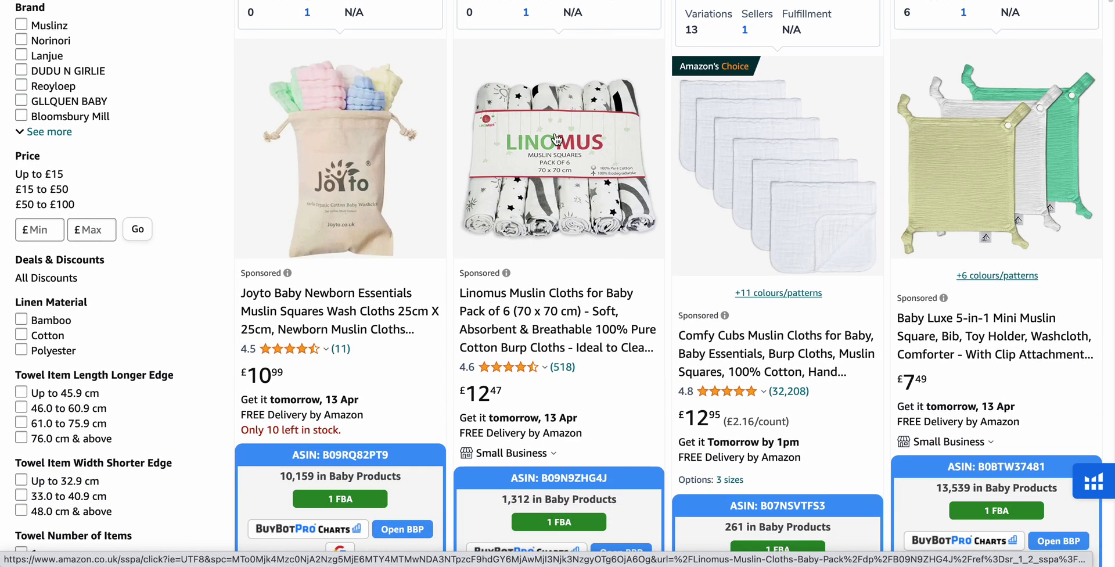
scroll(851, 290, down, 8)
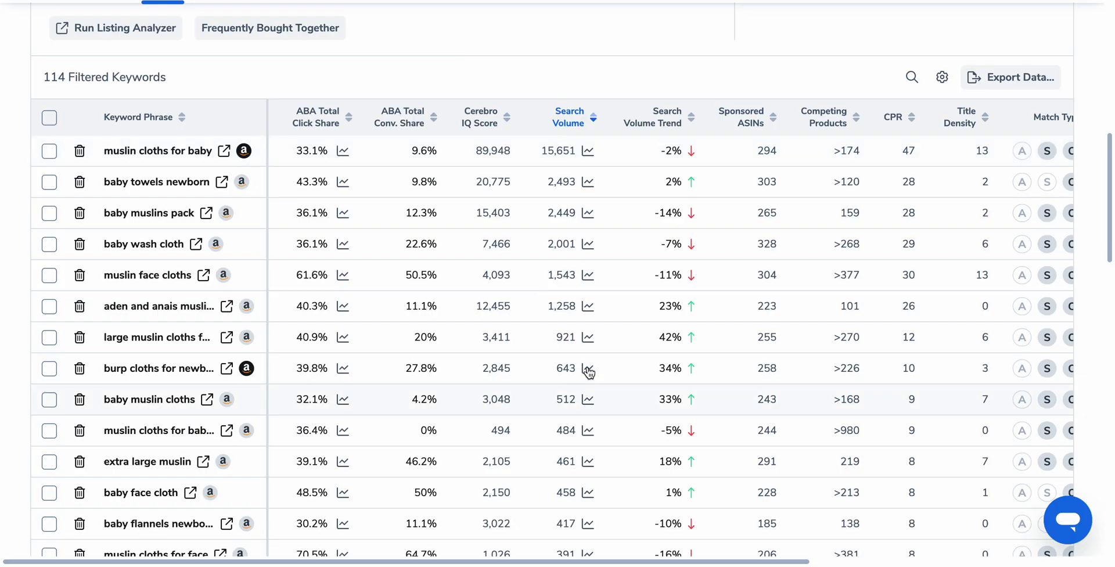
Return to the Cerebro keyword list, compare the competitor rank columns, and open the Amazon search results for "baby towels newborn".
scroll(762, 299, right, 5)
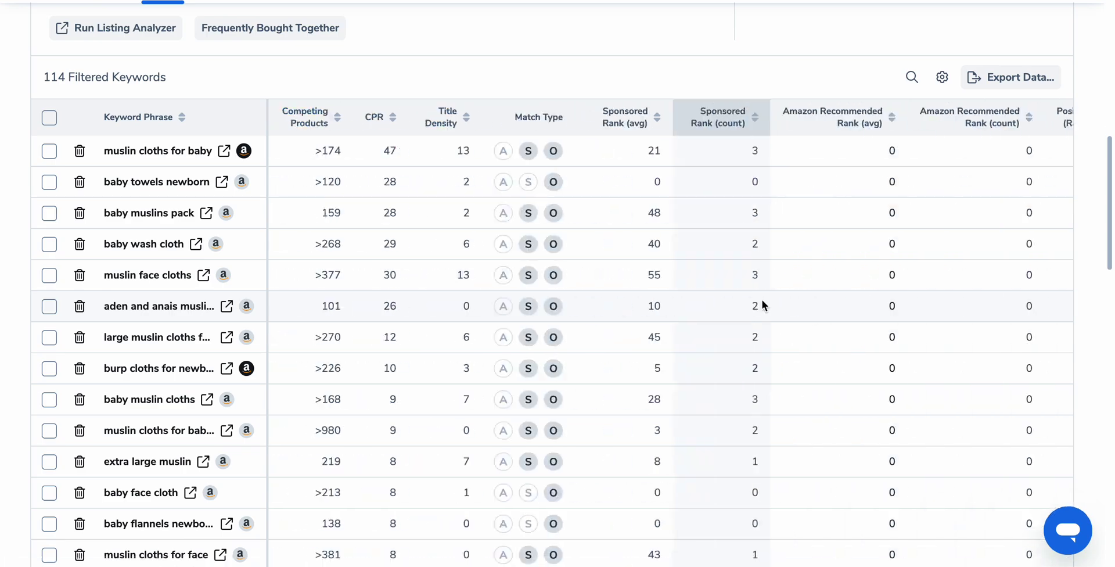
scroll(762, 300, right, 5)
mouse_move(917, 132)
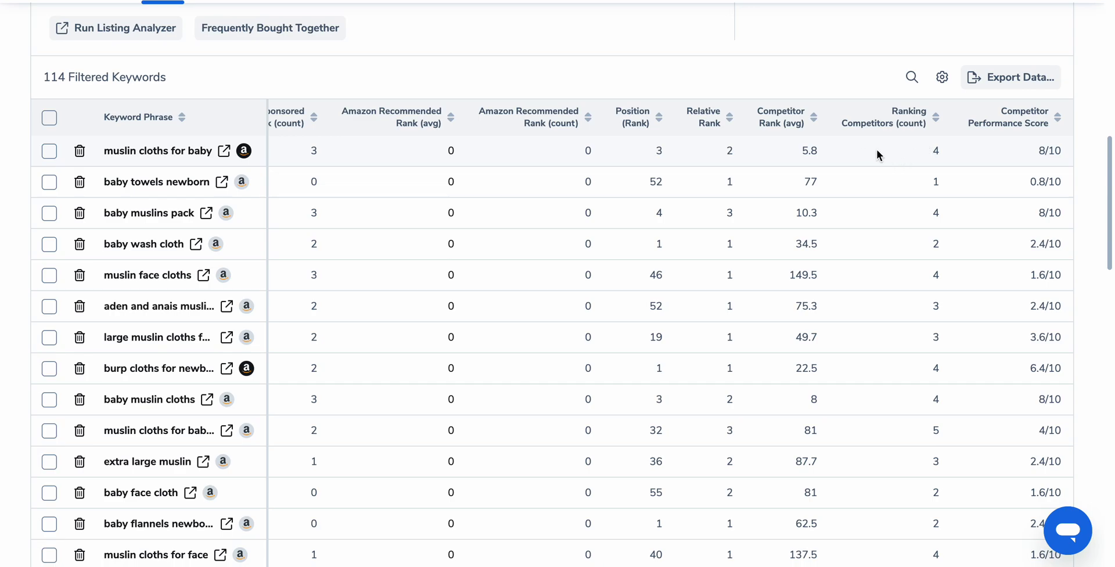
scroll(871, 150, left, 2)
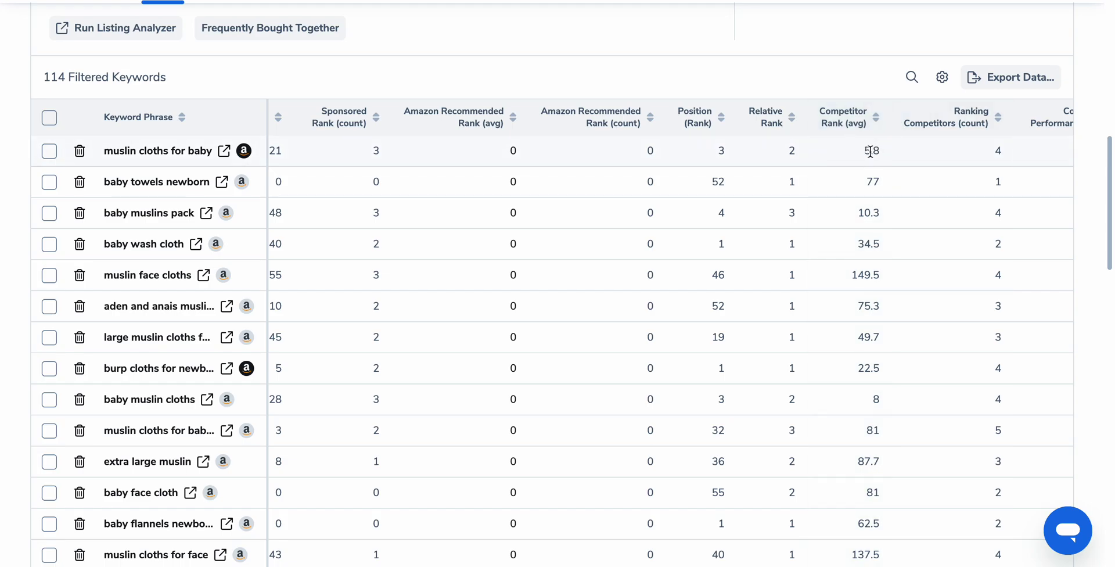
scroll(866, 160, down, 1)
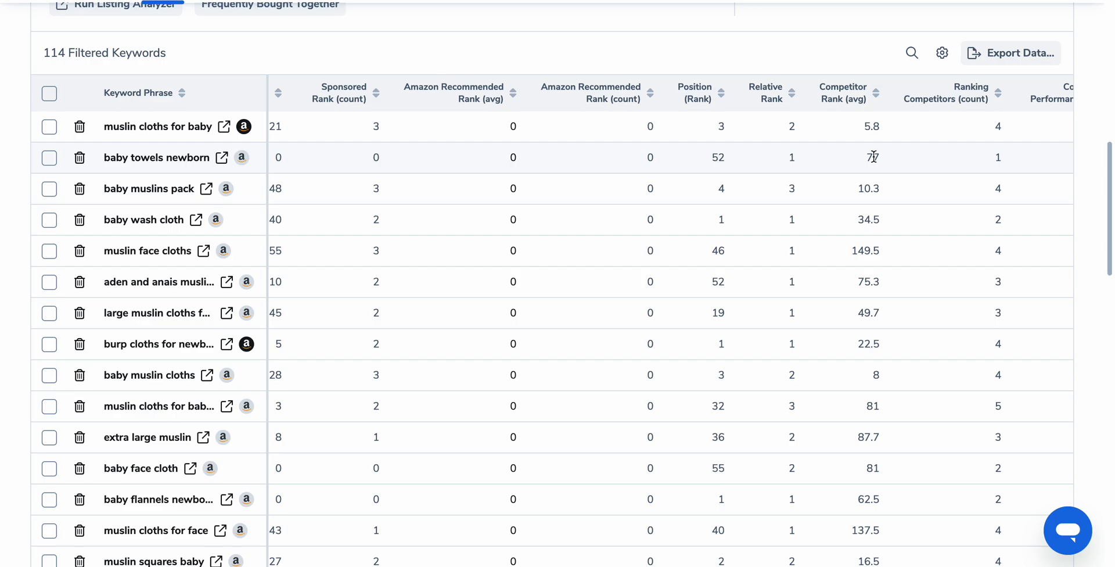
scroll(874, 157, left, 10)
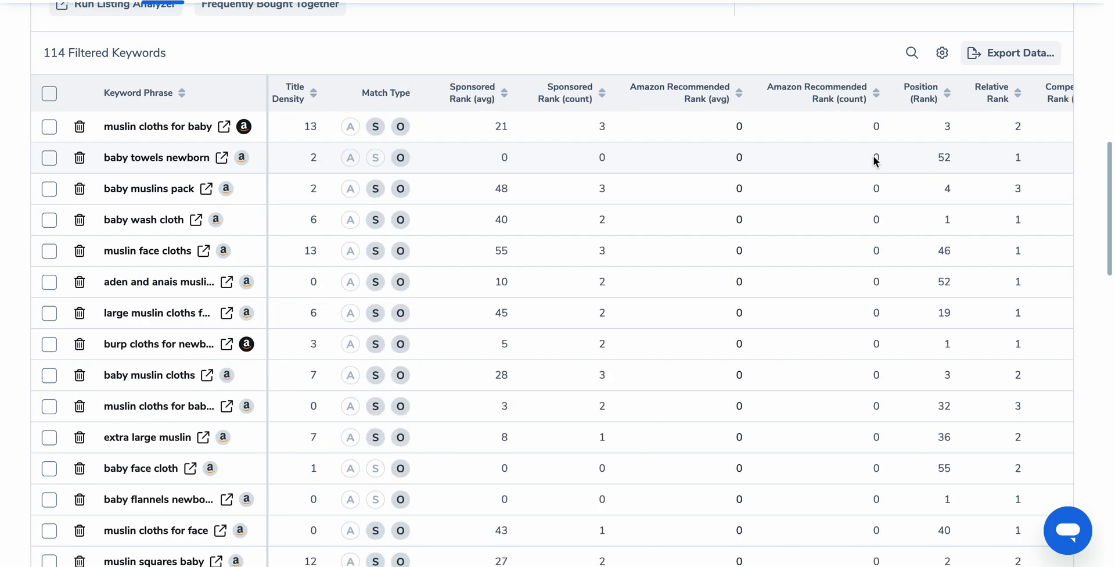
click(222, 158)
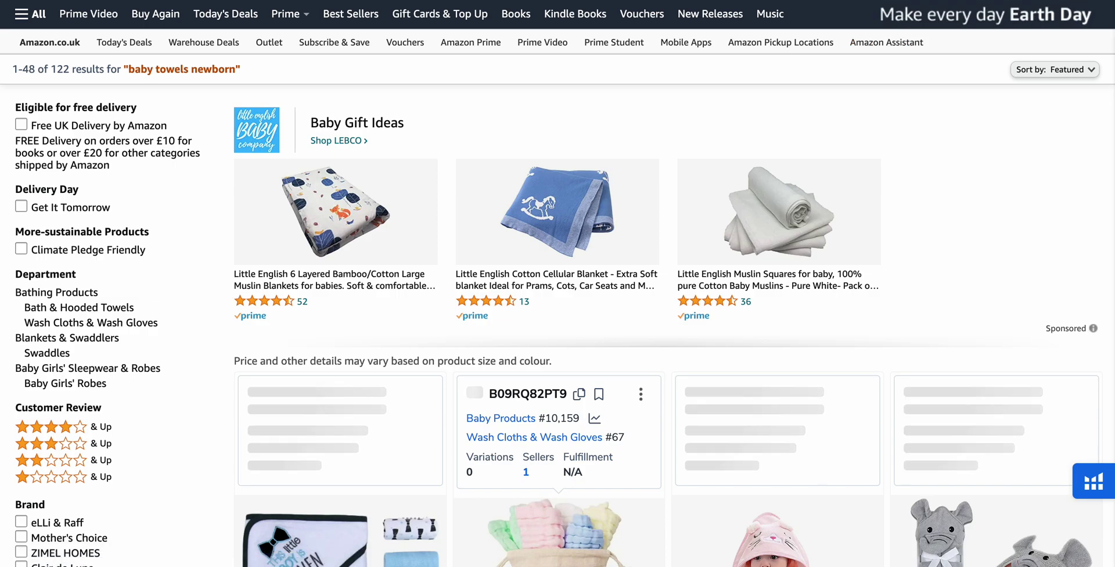
Run Xray product research on the "baby towels newborn" results and filter out the sponsored products.
click(753, 42)
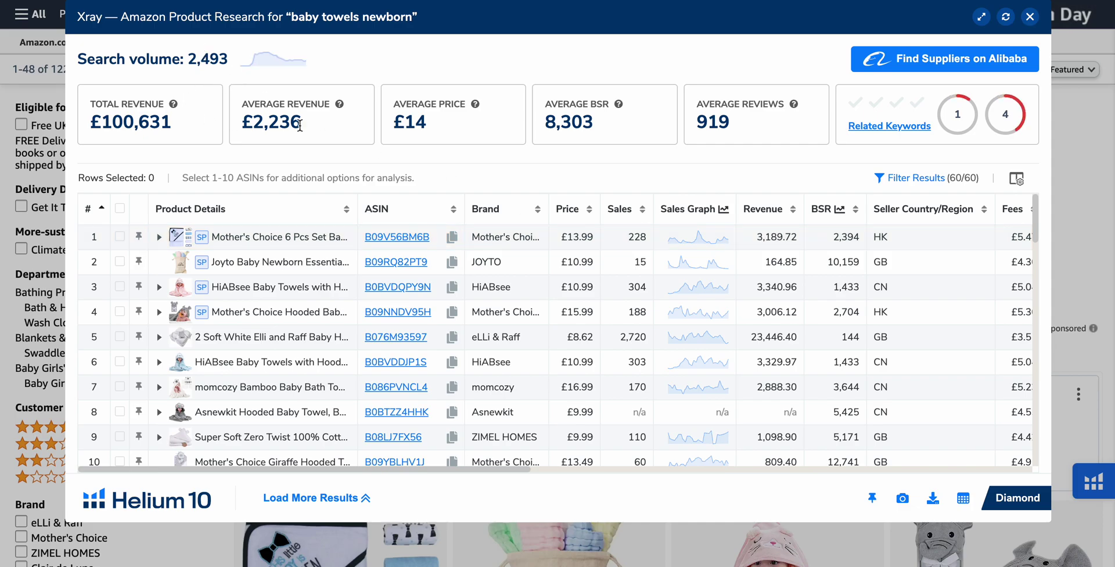
click(904, 179)
click(453, 429)
click(780, 474)
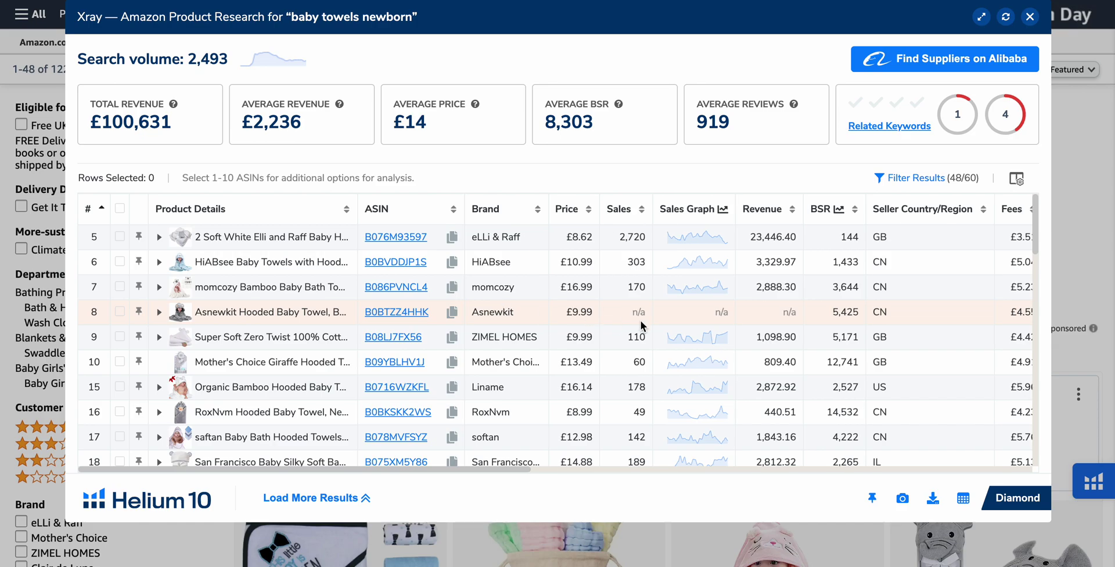
Examine the review counts, sales and revenue of the "baby towels newborn" products in Xray, then close it and return to the Amazon listings.
scroll(641, 325, right, 8)
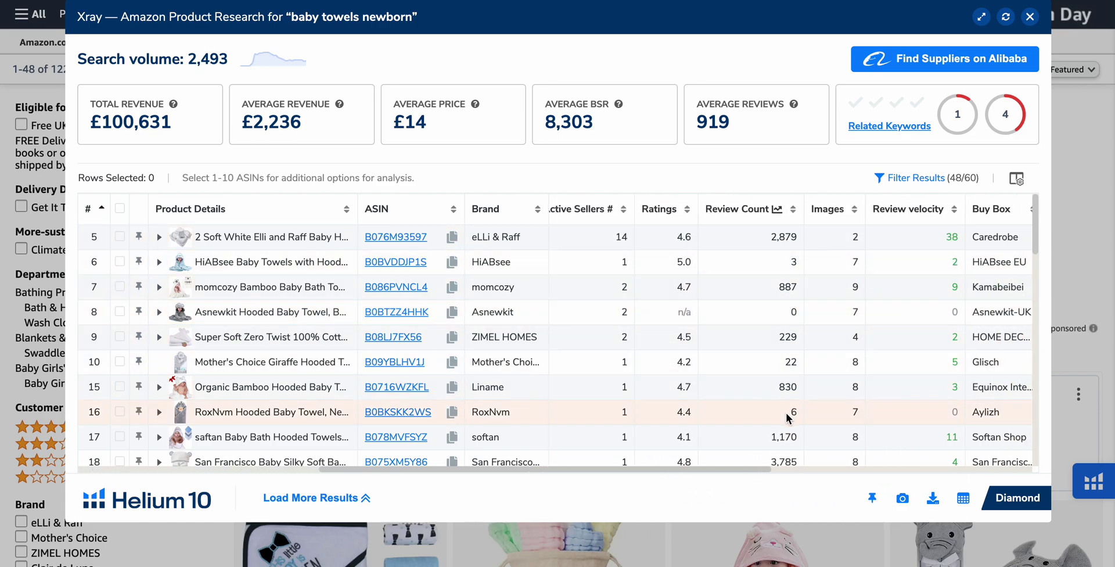
scroll(776, 325, left, 8)
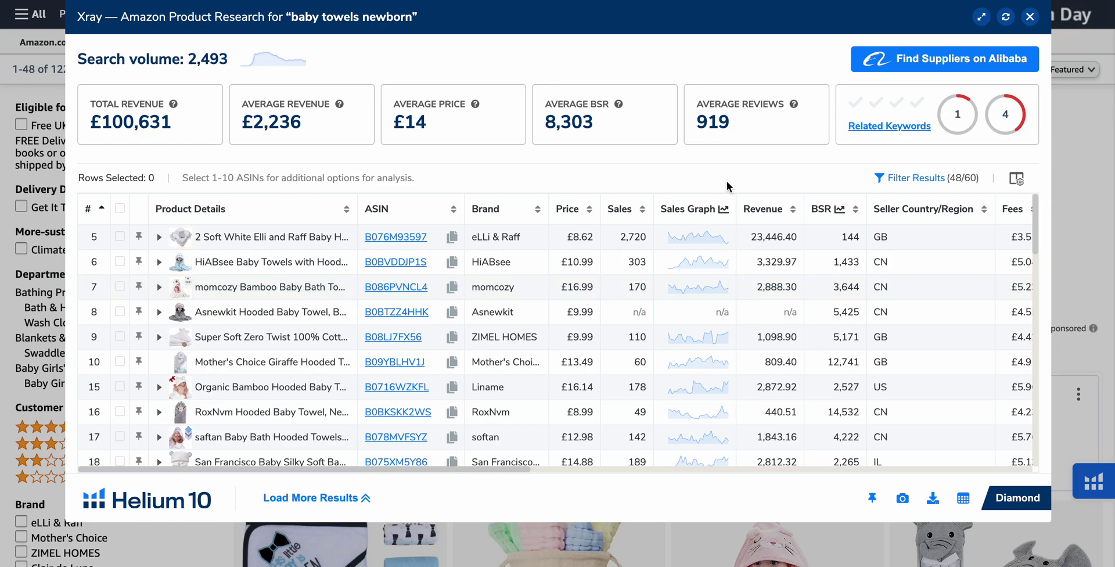
click(1031, 17)
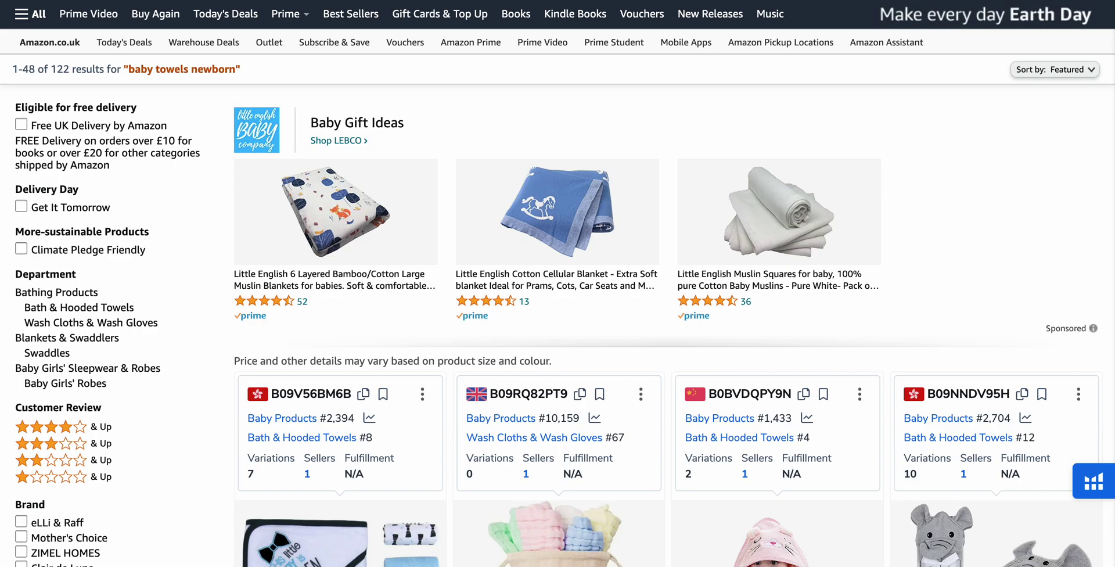
scroll(686, 355, up, 1)
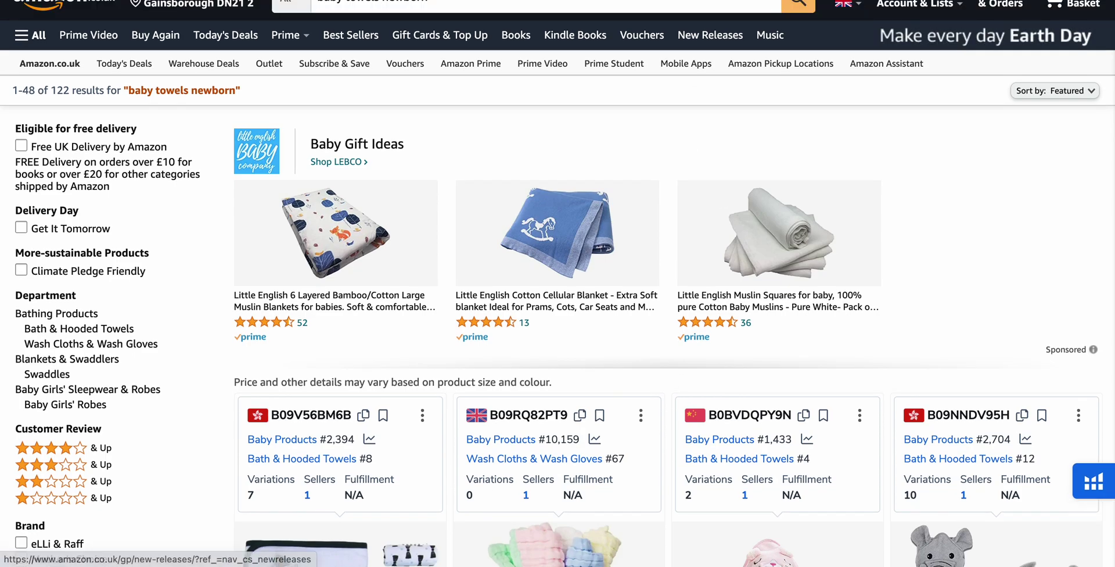